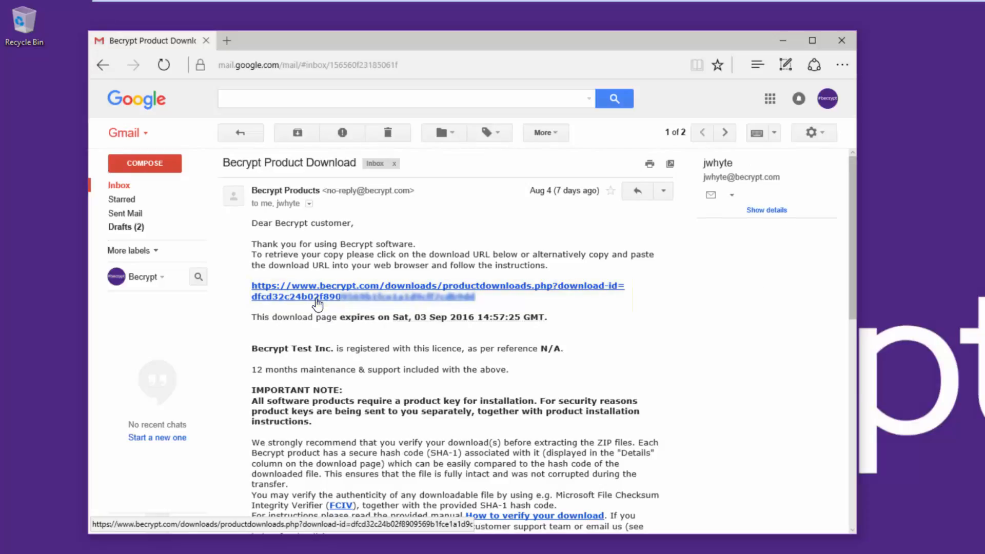
Follow the download link in the Becrypt Product Download email and download the Disk Protect package
left_click(316, 298)
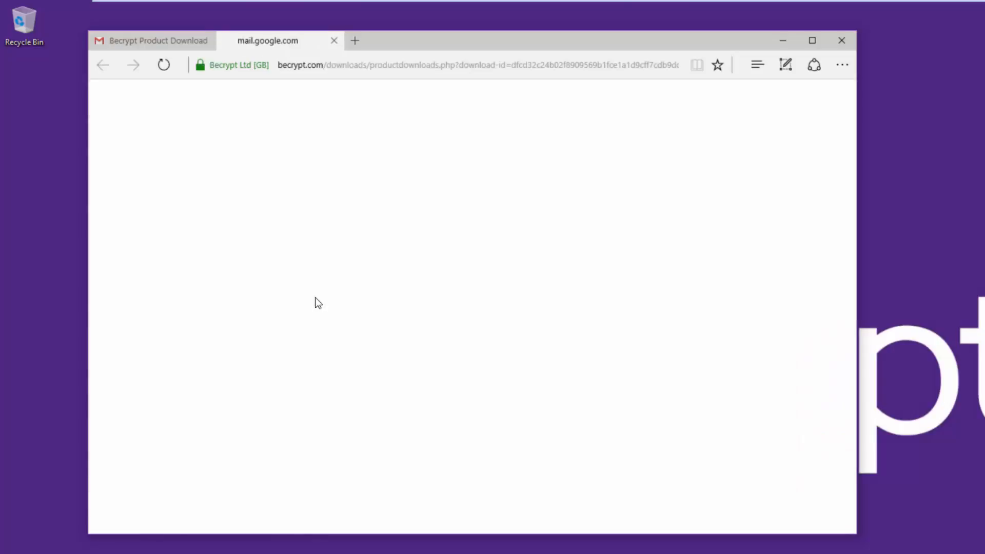
left_click(210, 358)
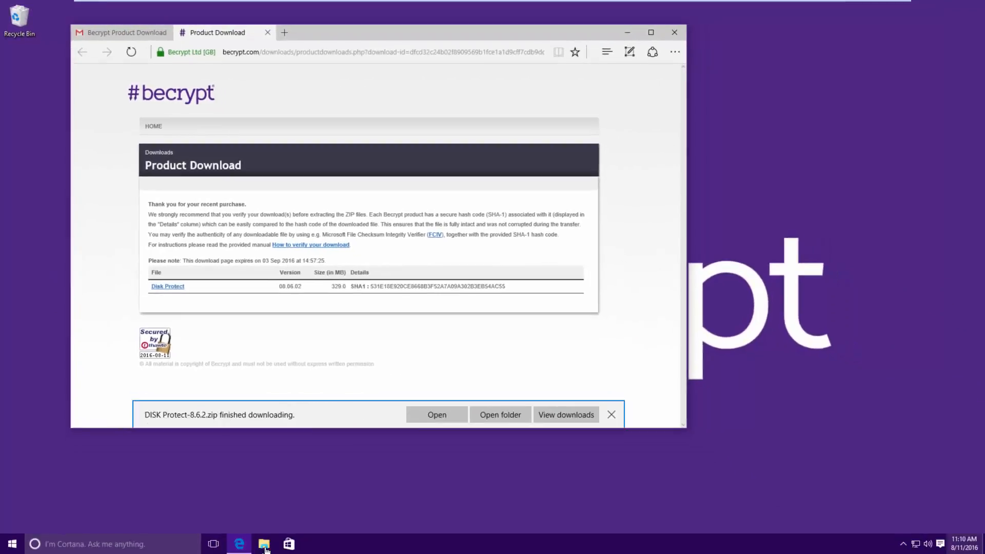
Extract the DISK Protect-8.6.2 archive in the Downloads folder to its default destination, showing the extracted files when complete
left_click(264, 543)
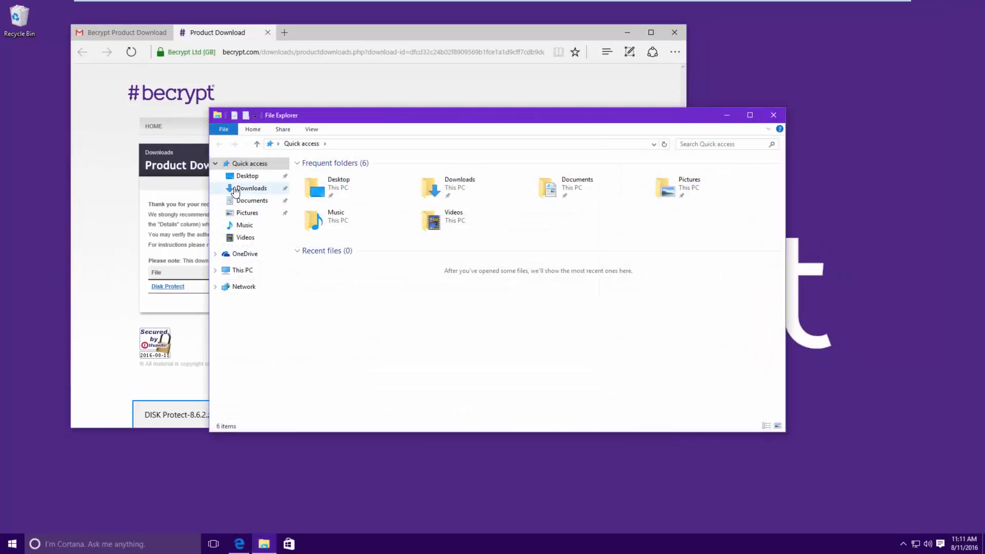
left_click(246, 189)
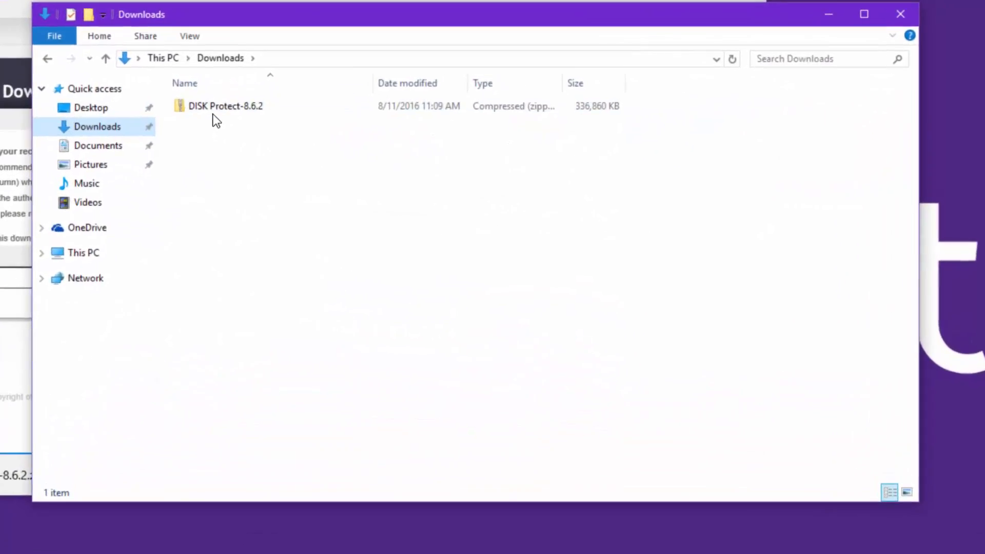
right_click(215, 112)
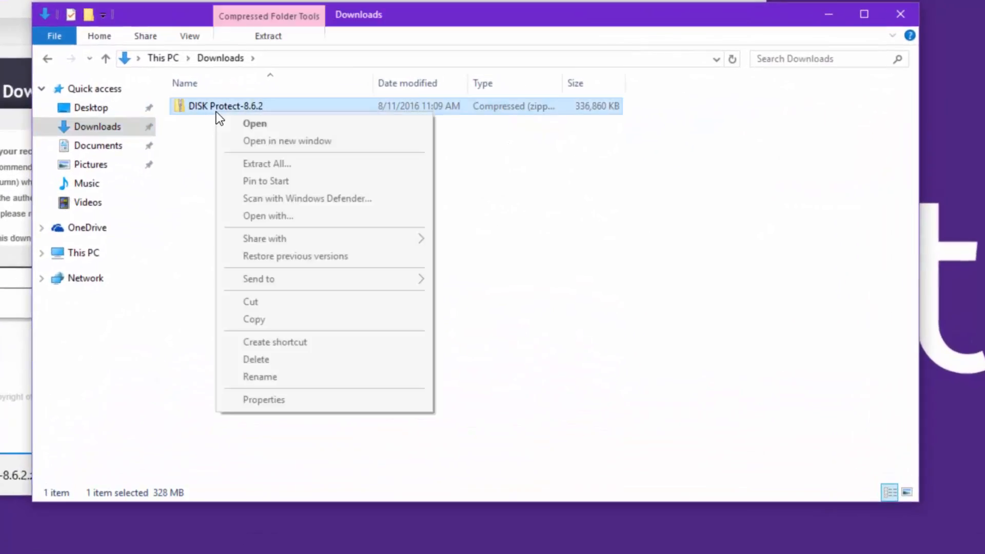
left_click(231, 165)
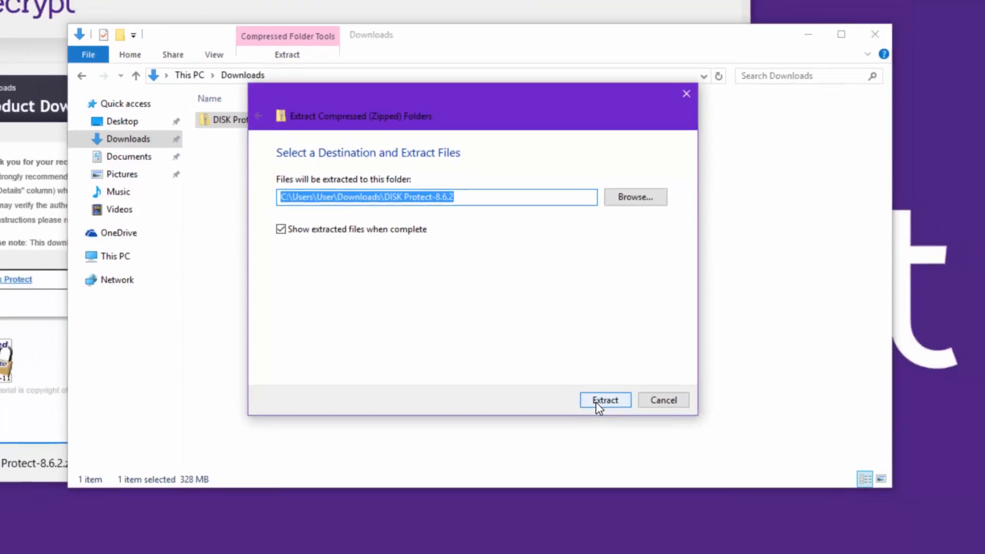
left_click(599, 409)
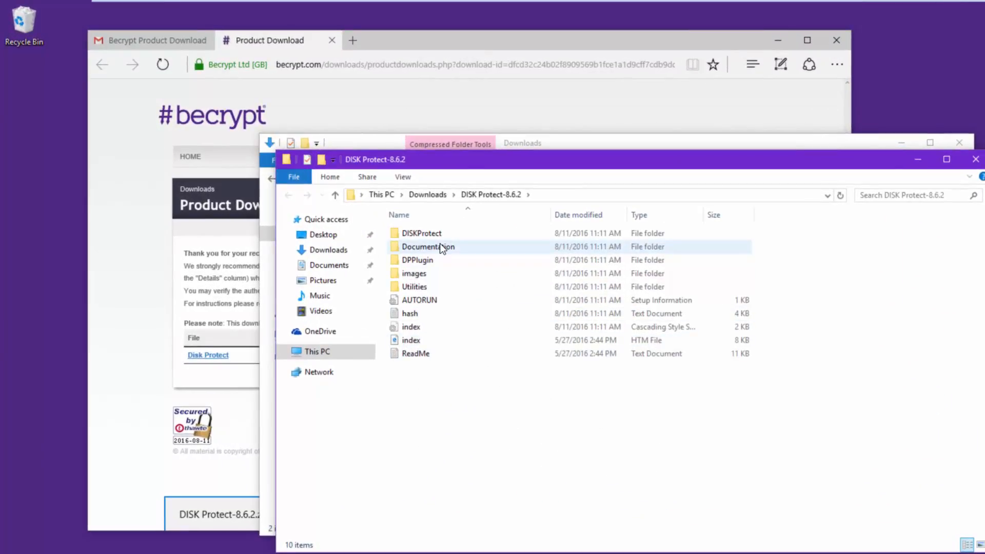
Look into the extracted Documentation folder, and launch the x64 installer from the DISKProtect folder
double_click(440, 245)
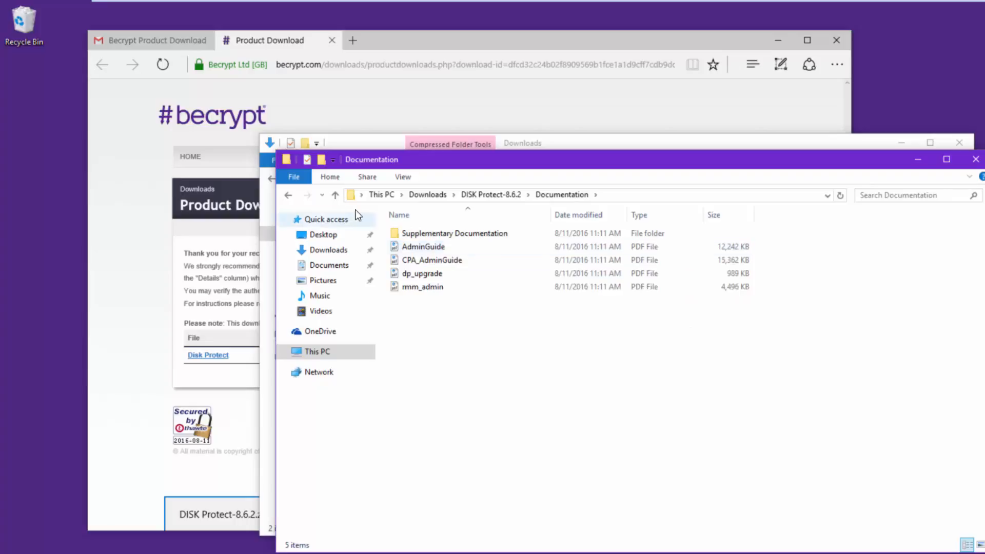
left_click(288, 195)
double_click(423, 234)
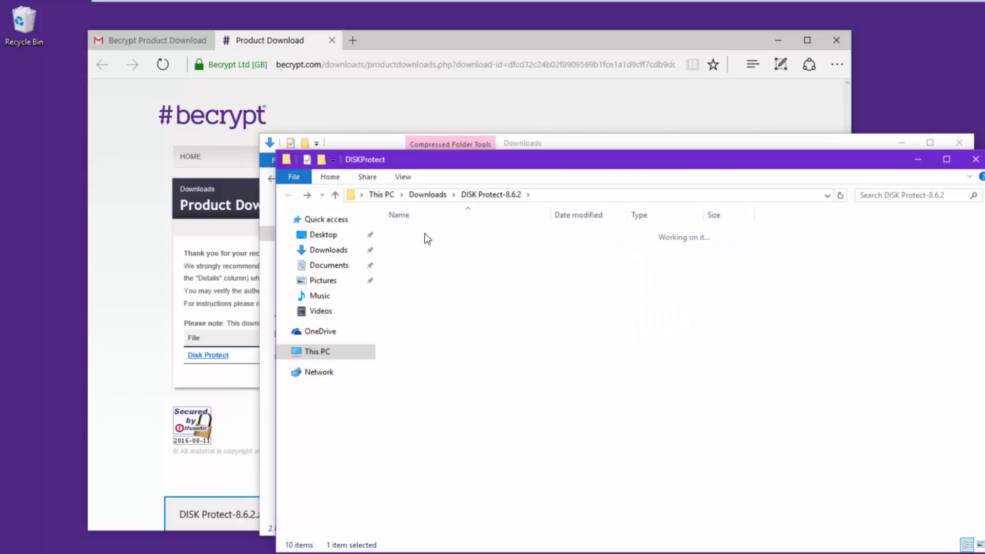
left_click(431, 248)
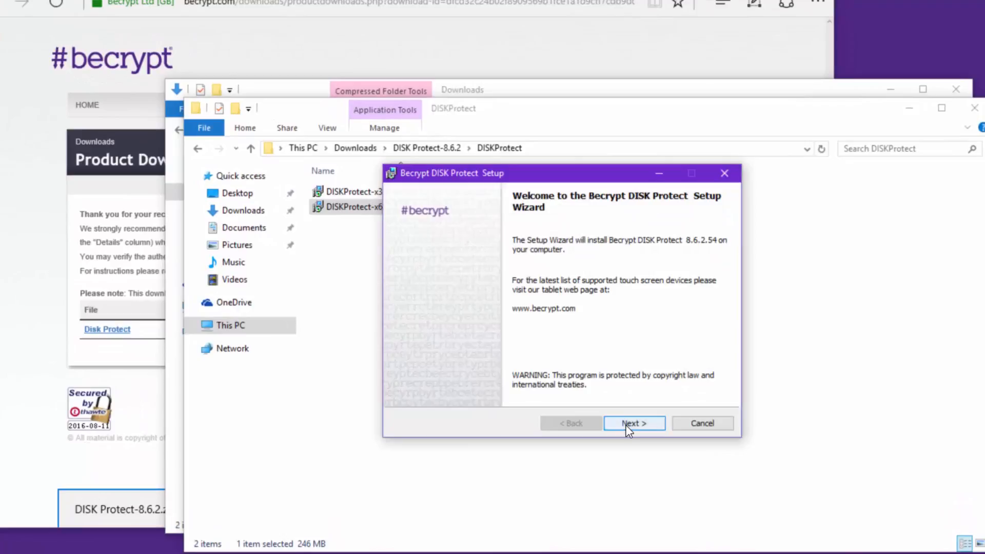
Start the Becrypt DISK Protect Setup wizard and accept the terms of the licence agreement
left_click(630, 423)
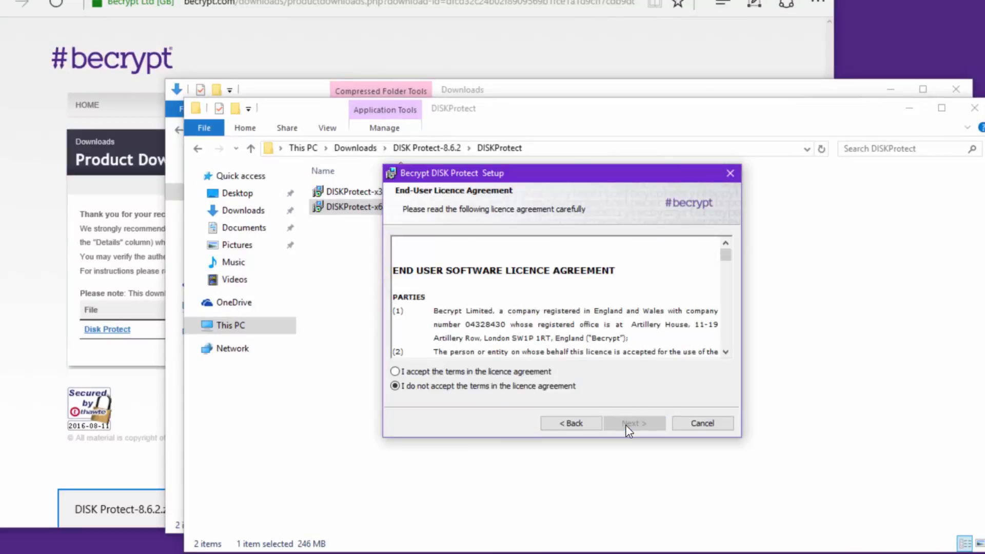
left_click(494, 372)
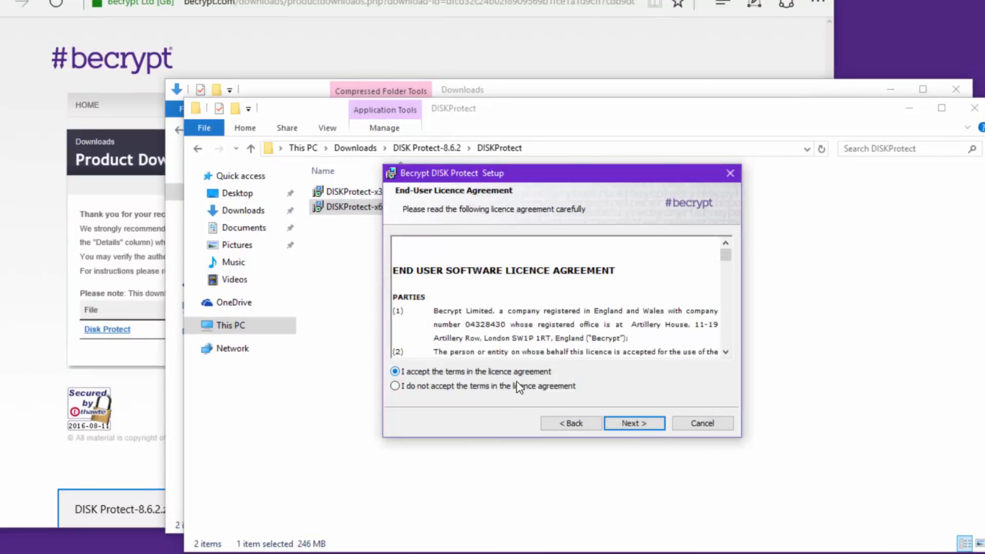
left_click(626, 425)
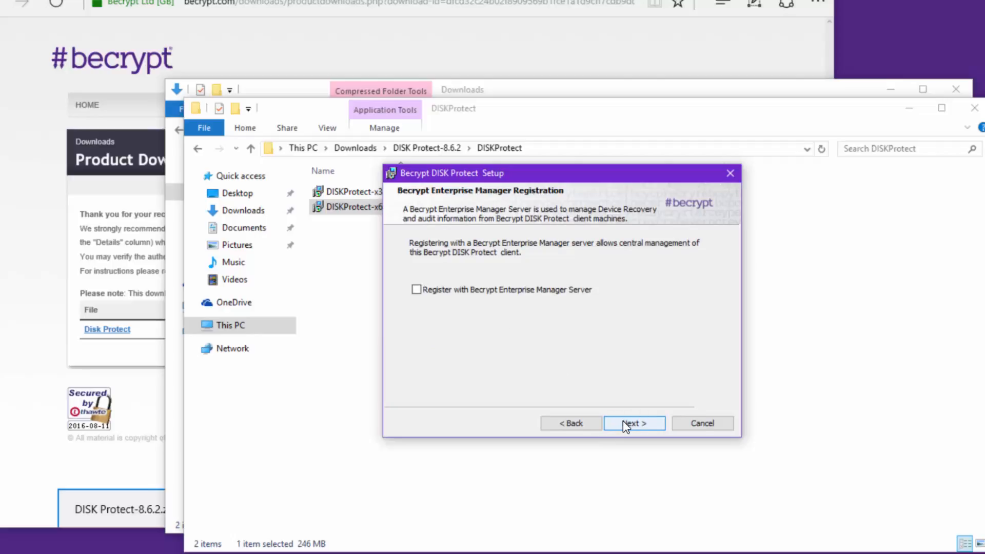
Skip registration with the Becrypt Enterprise Manager Server and submit the customer information with the product key
left_click(626, 424)
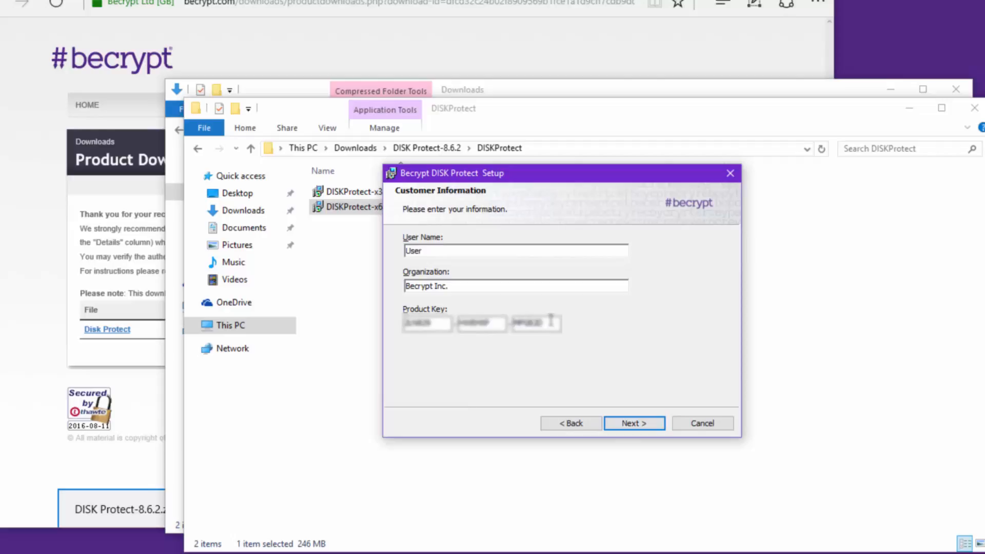
left_click(635, 424)
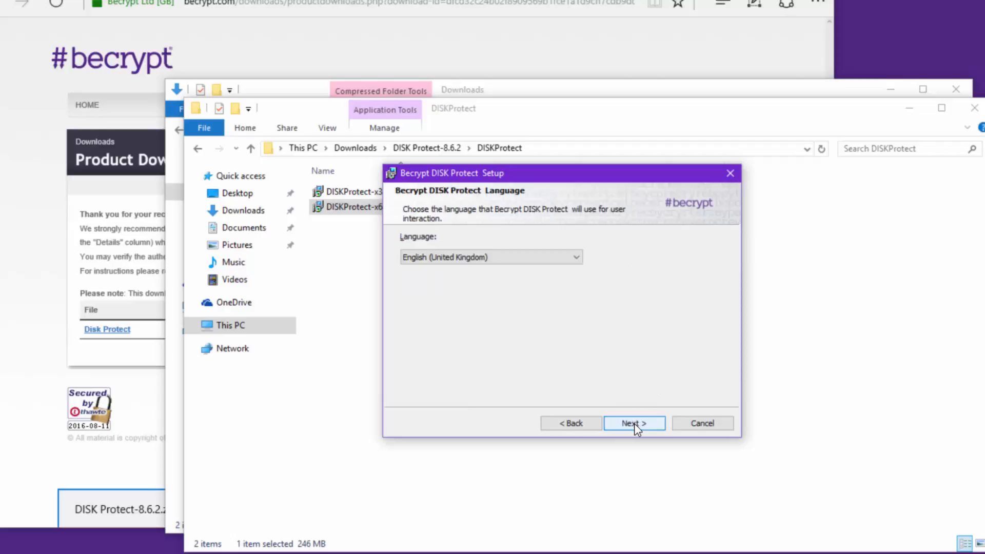
Set the DISK Protect language to English (United Kingdom) and choose the Typical setup type
left_click(577, 258)
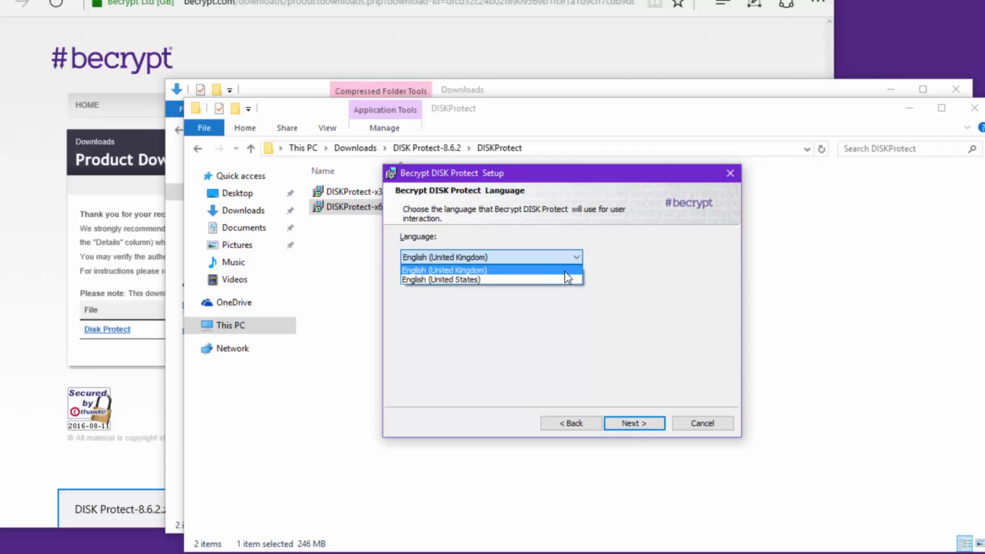
left_click(564, 276)
left_click(630, 423)
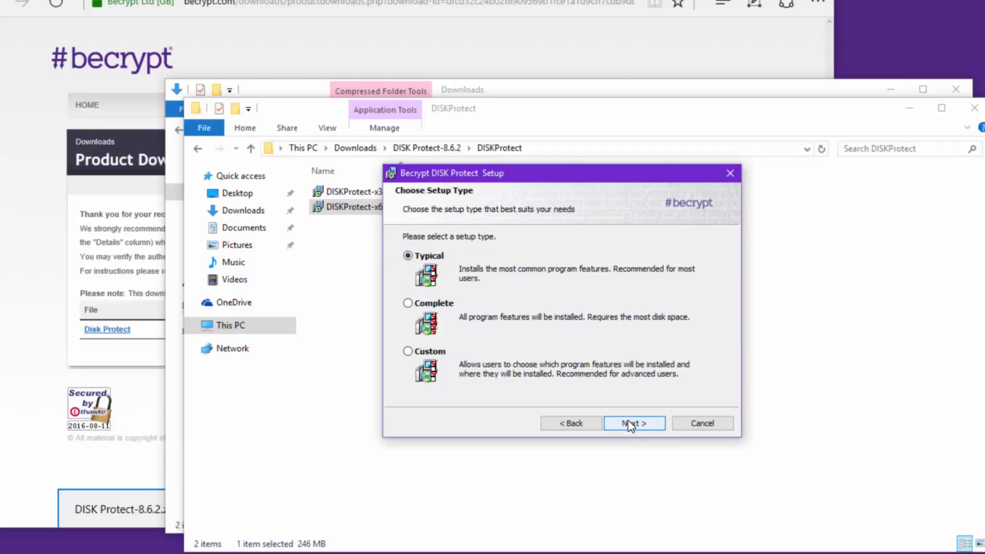
left_click(630, 423)
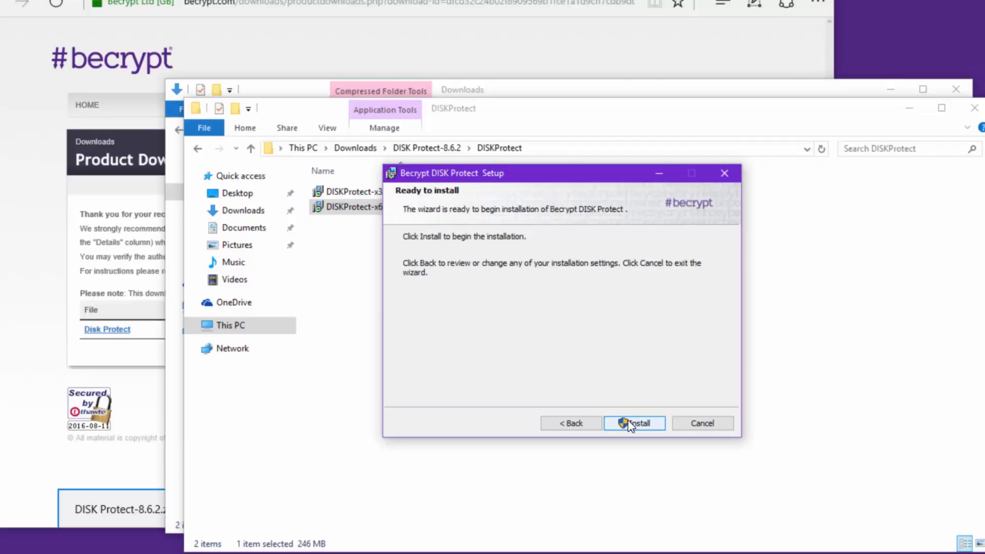
Run the installation, allow both User Account Control requests, and finish the setup wizard
left_click(630, 424)
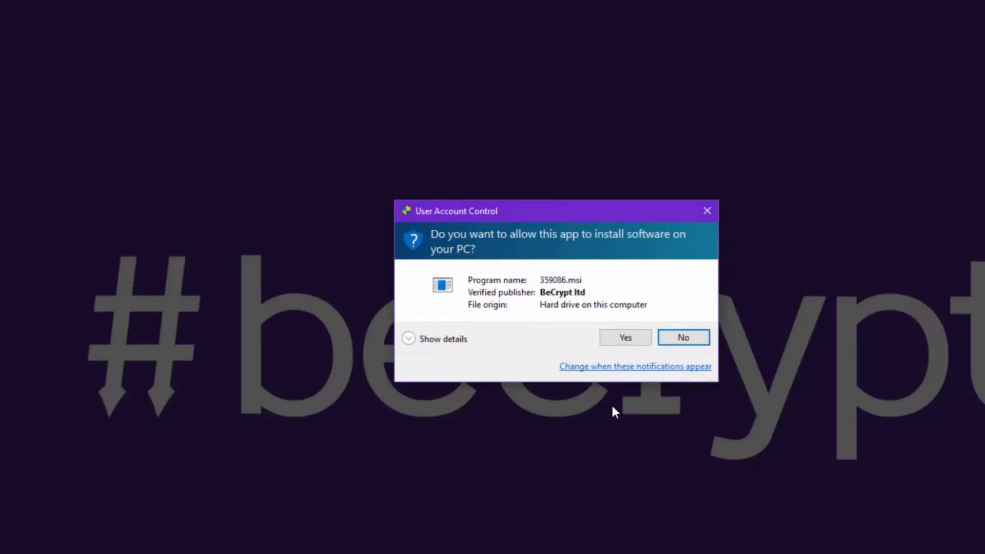
left_click(619, 340)
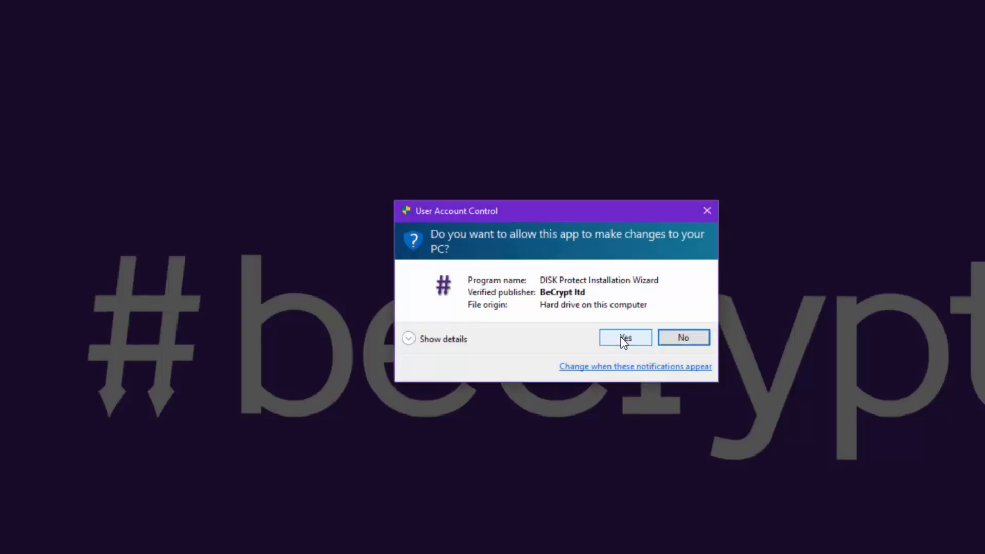
left_click(623, 339)
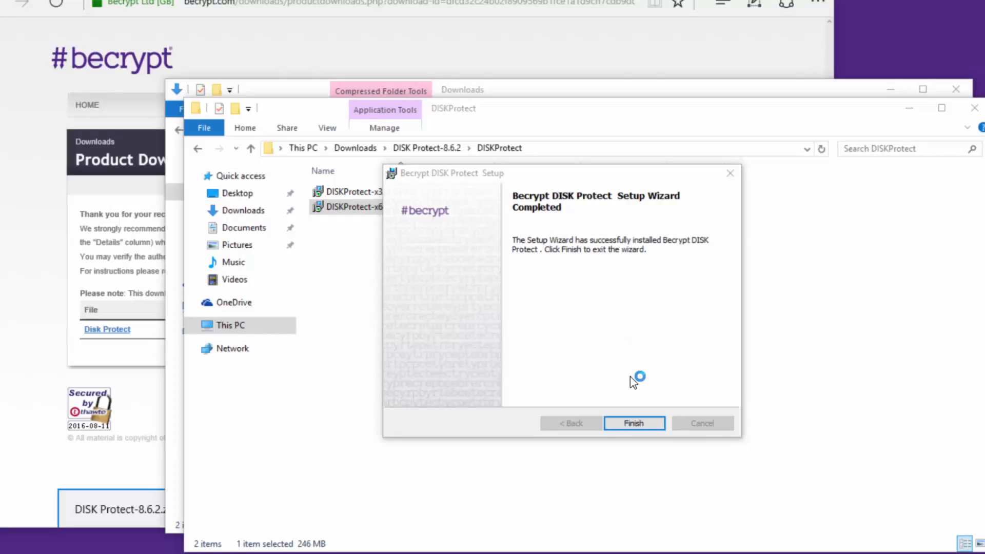
left_click(633, 422)
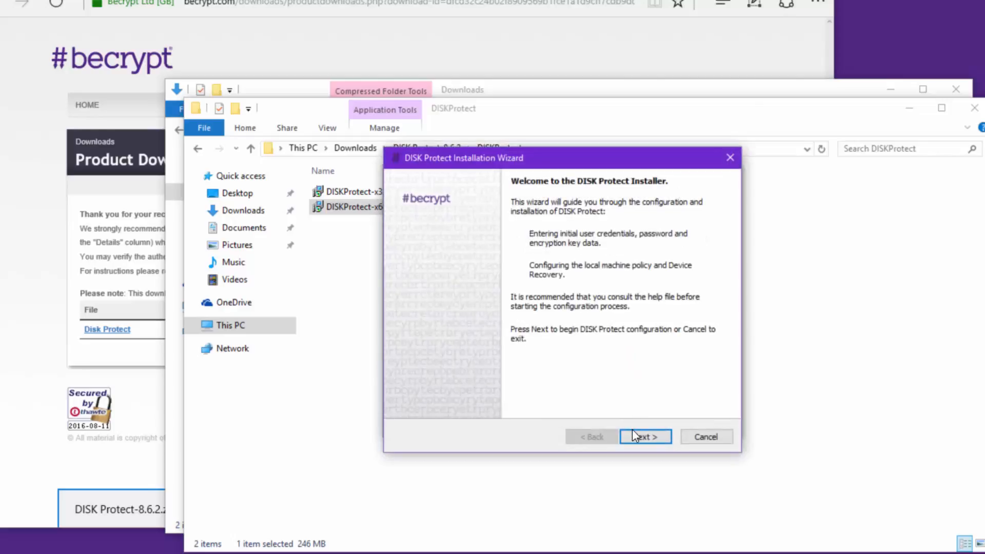
Begin the DISK Protect configuration with password only authentication and leave Removable Media Encryption disabled
left_click(636, 437)
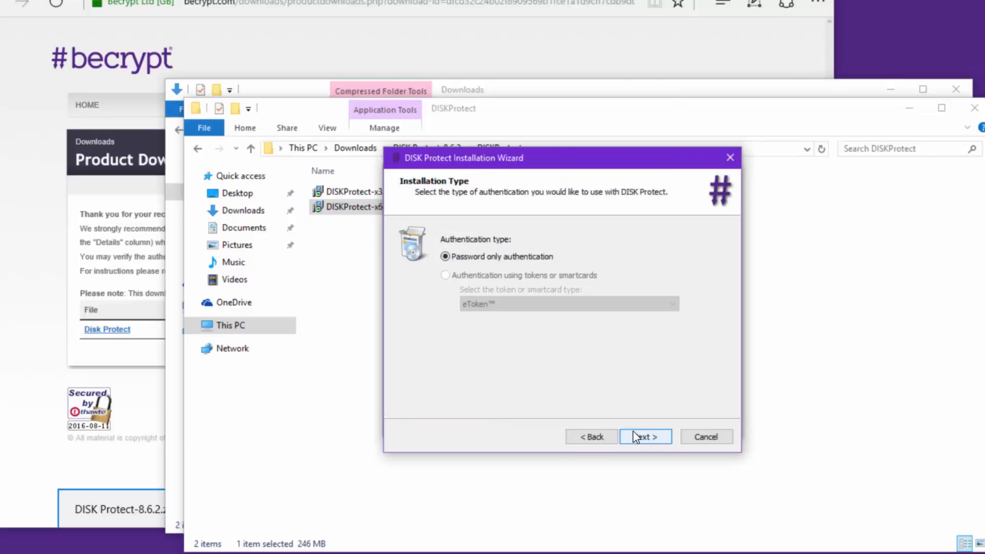
left_click(636, 436)
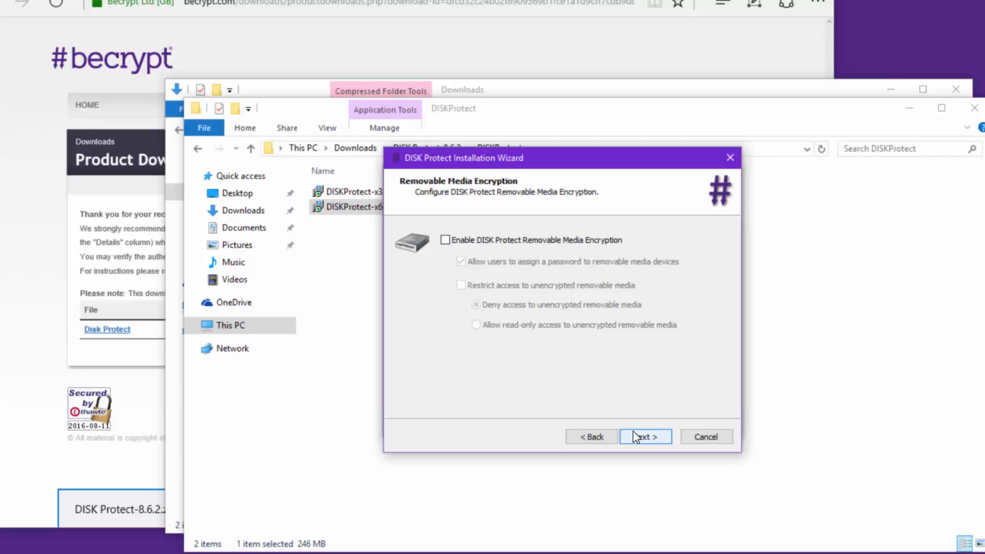
left_click(636, 436)
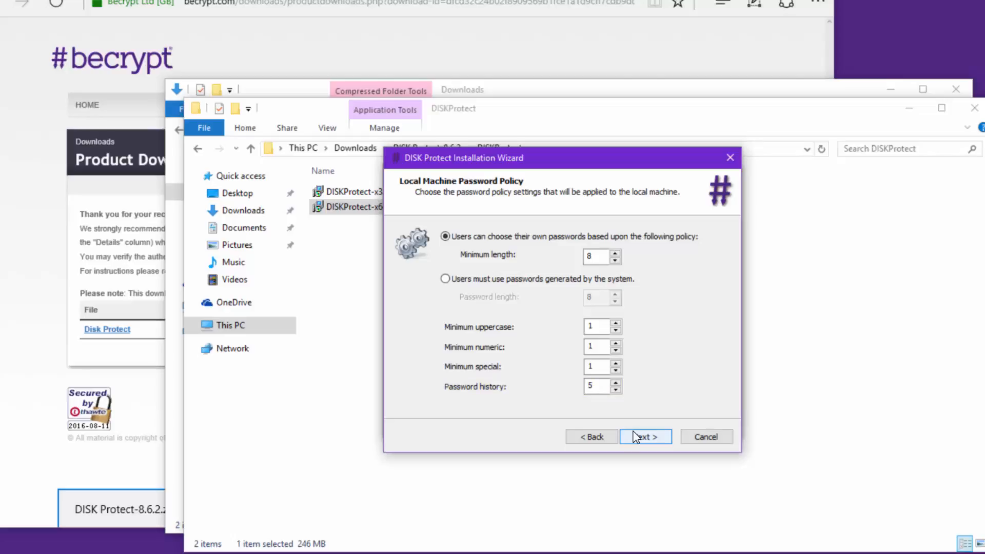
Accept the default local machine password policy and authentication policy with Device Recovery enabled, and keep the 128 bit encryption key
left_click(636, 436)
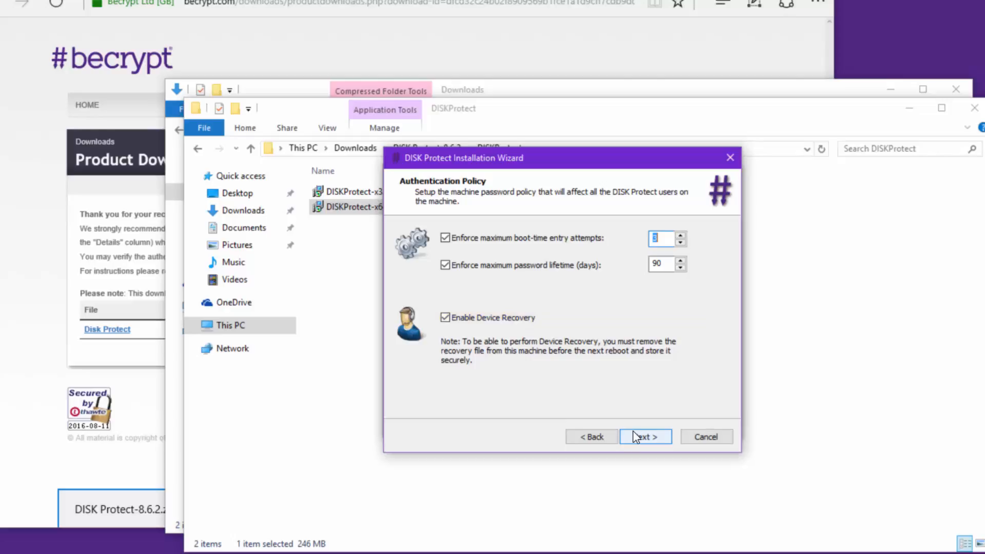
left_click(636, 436)
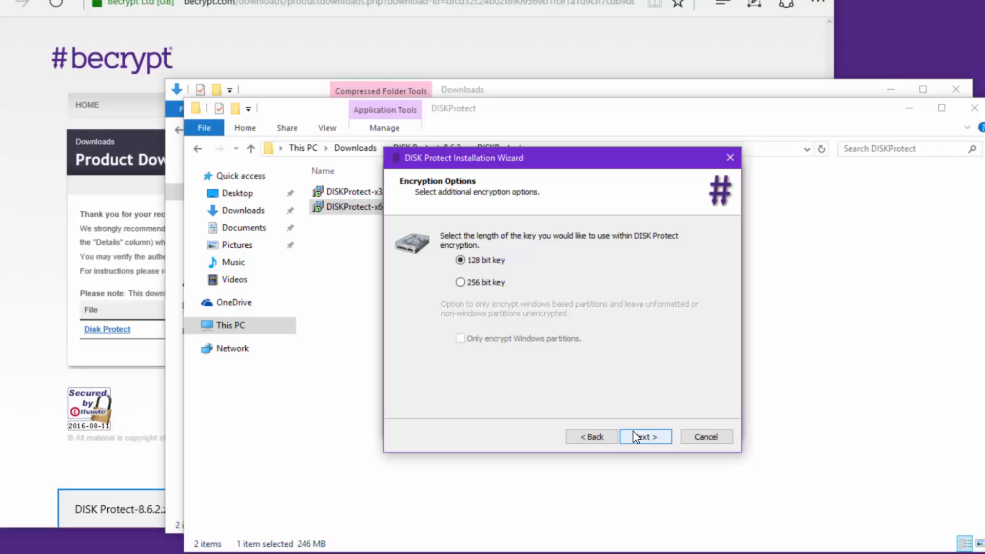
left_click(635, 436)
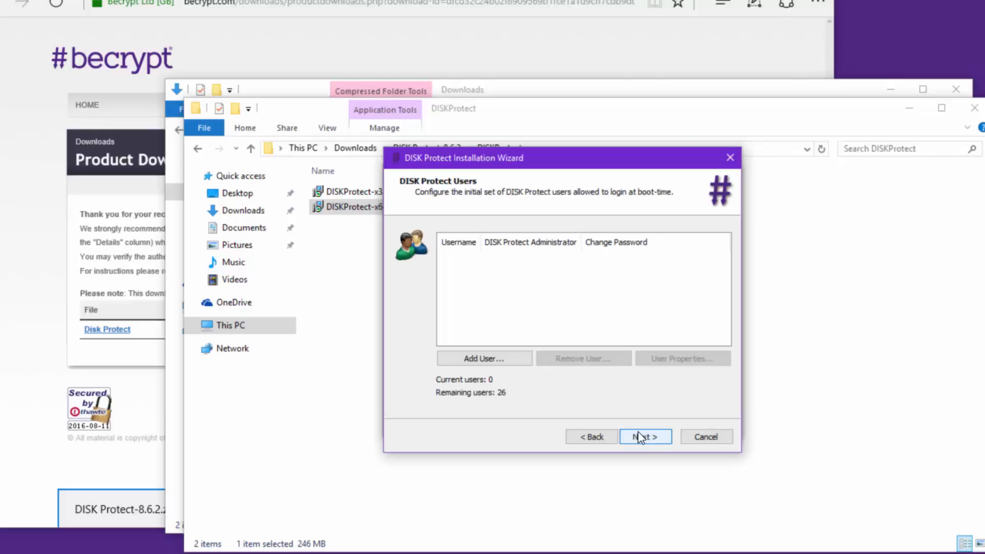
Add a DISK Protect administrator with the username User, entering and confirming the account password, without requiring a password change on next logon
left_click(474, 357)
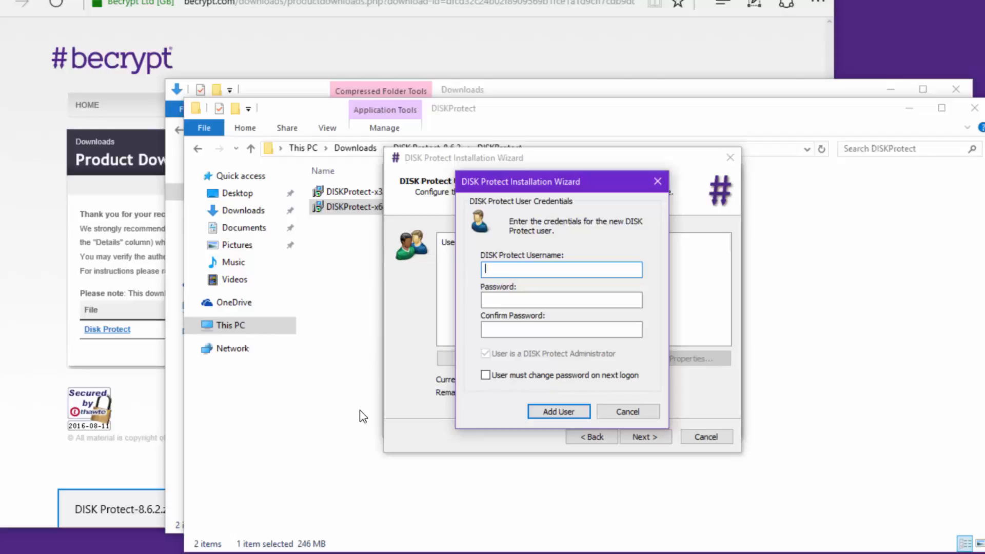
type("User")
key("Tab")
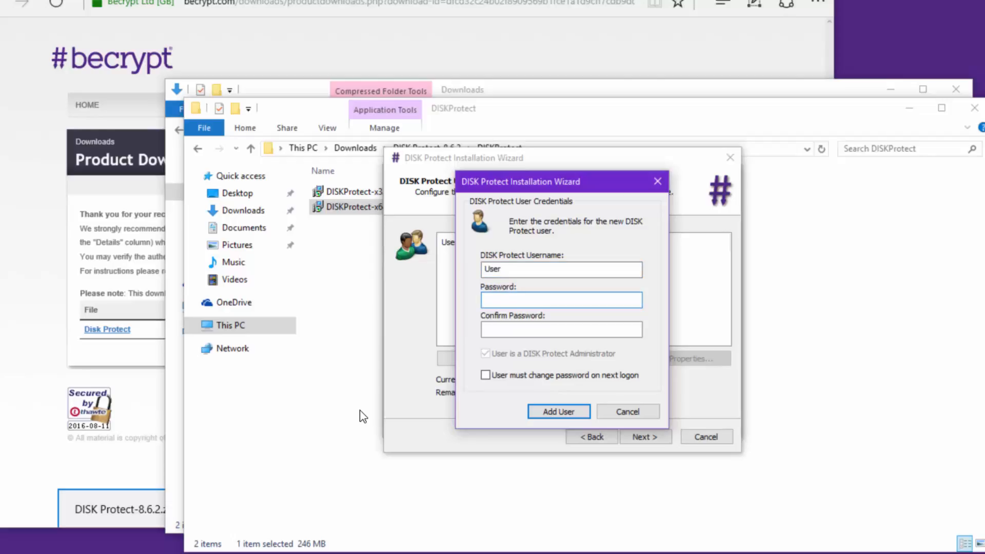
type("•••••••••••")
key("Tab")
type("•••••••••••")
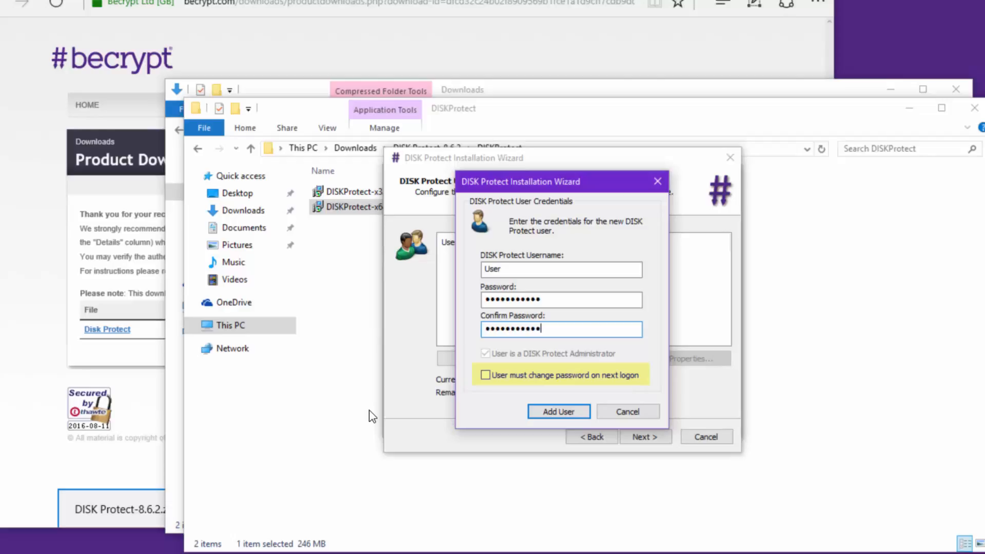
left_click(572, 409)
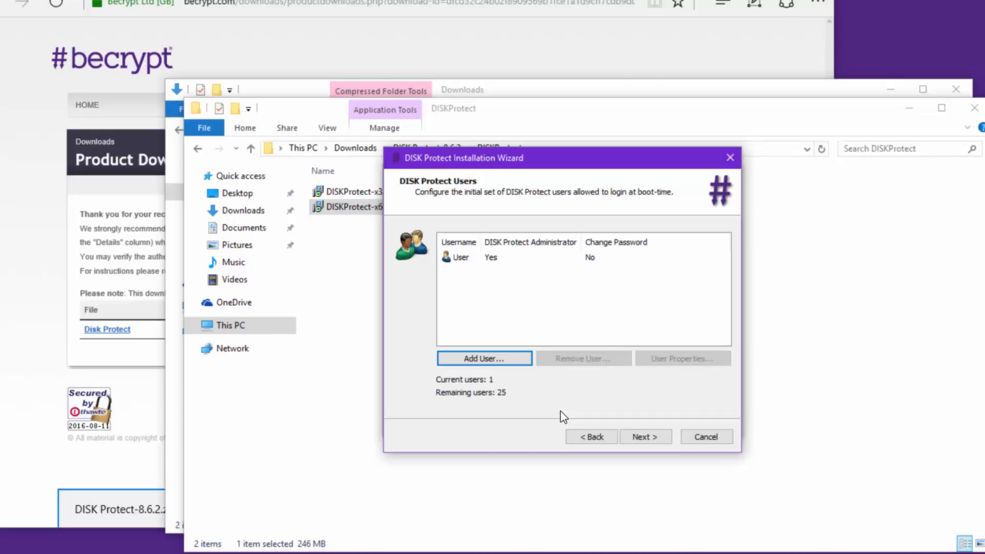
Enable DISK Protect Single Sign-On for this machine, keeping it on for the added user, and continue to the authentication screen options
left_click(639, 438)
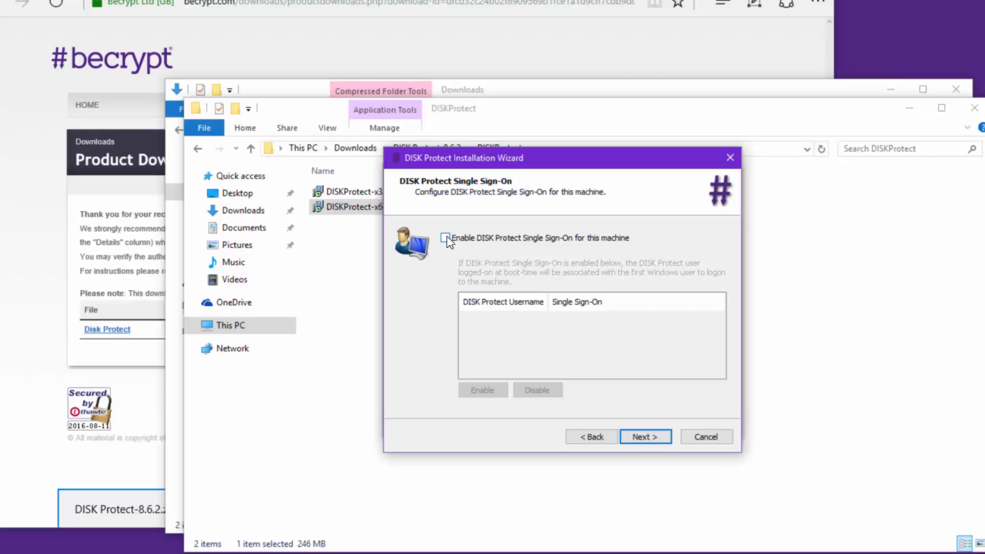
left_click(445, 238)
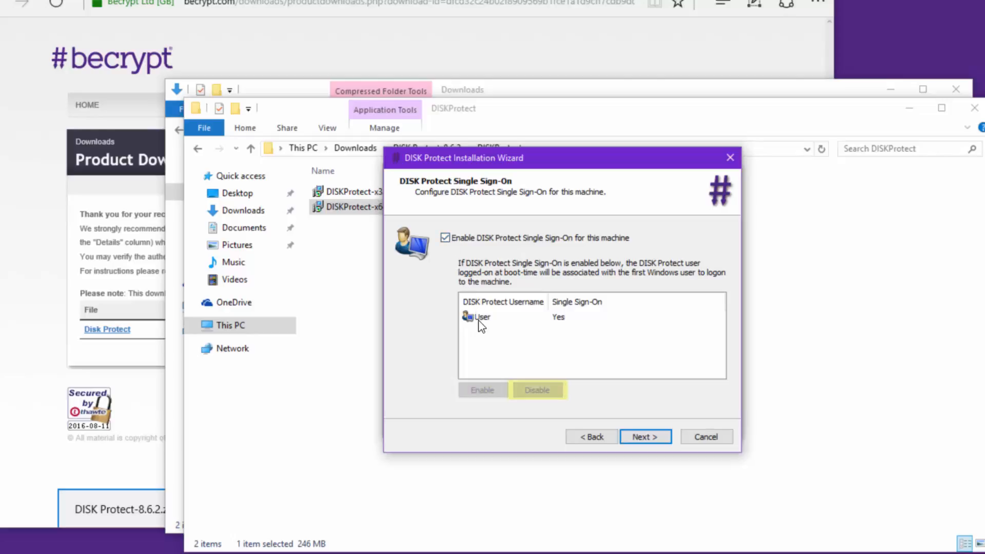
left_click(644, 437)
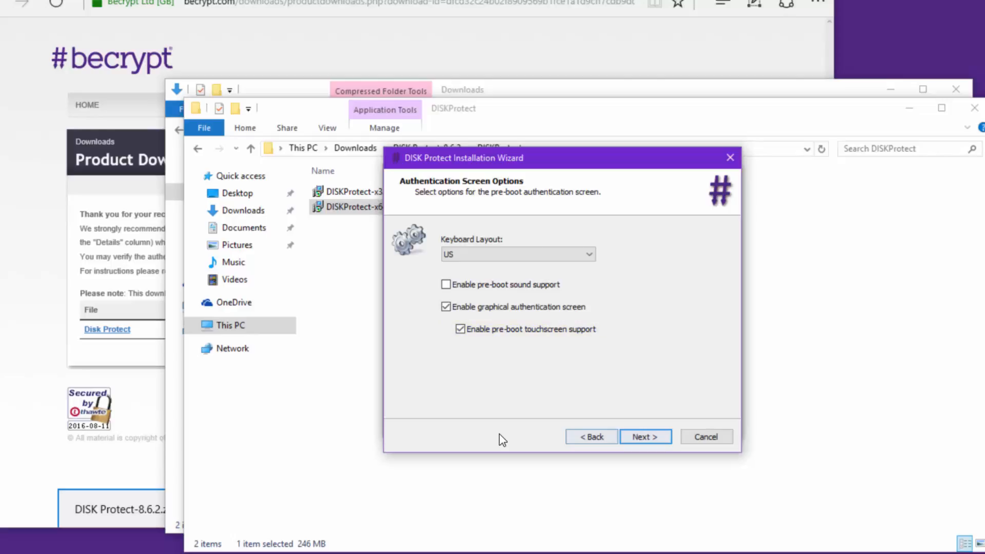
Disable pre-boot touchscreen support for the authentication screen, and set the recovery file to save on the Desktop as User-DPRecoveryFile
left_click(460, 330)
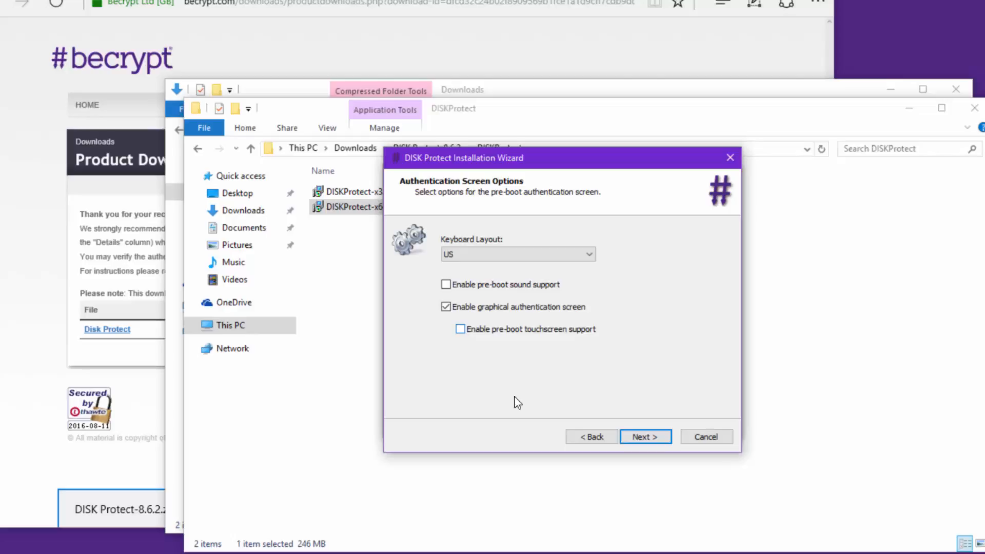
left_click(638, 438)
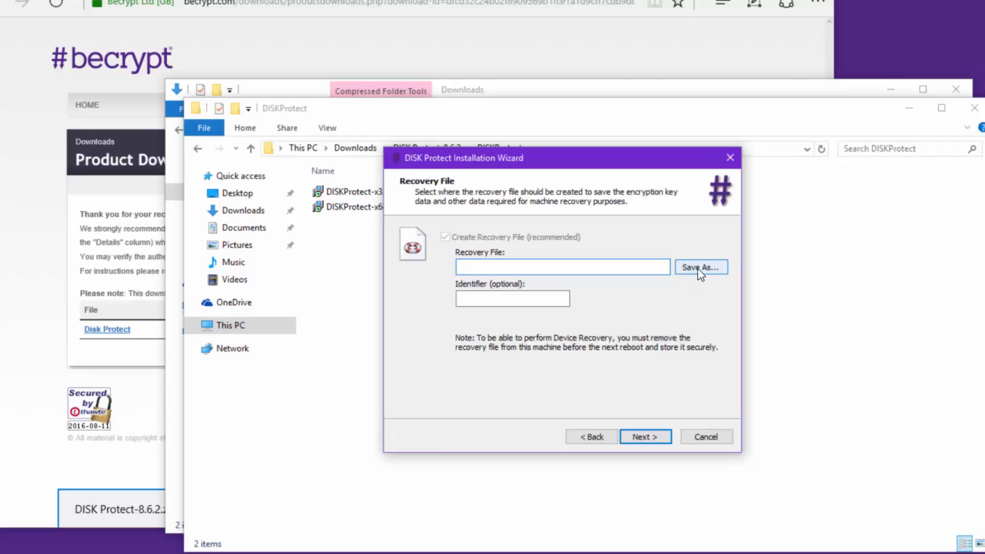
left_click(666, 265)
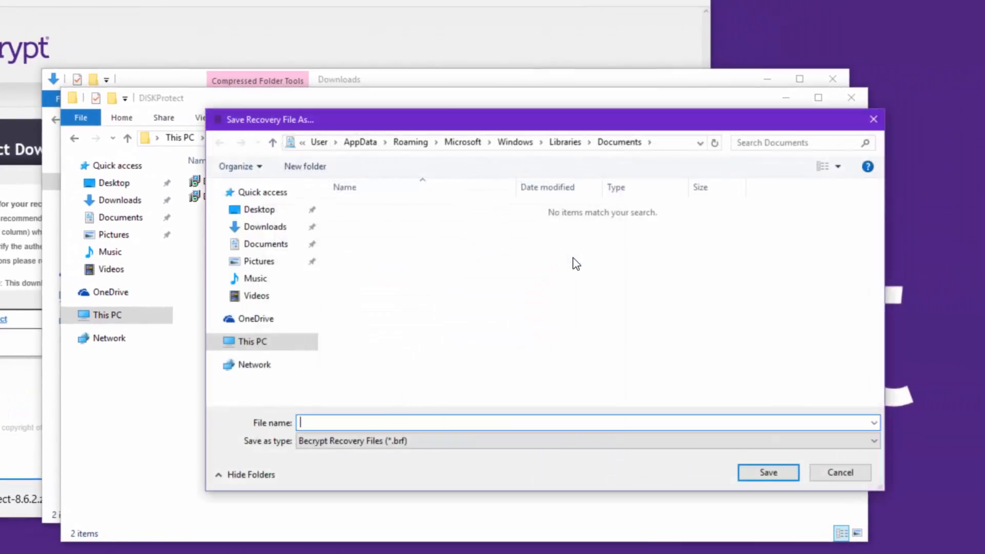
type("User-DPRecoveryFile")
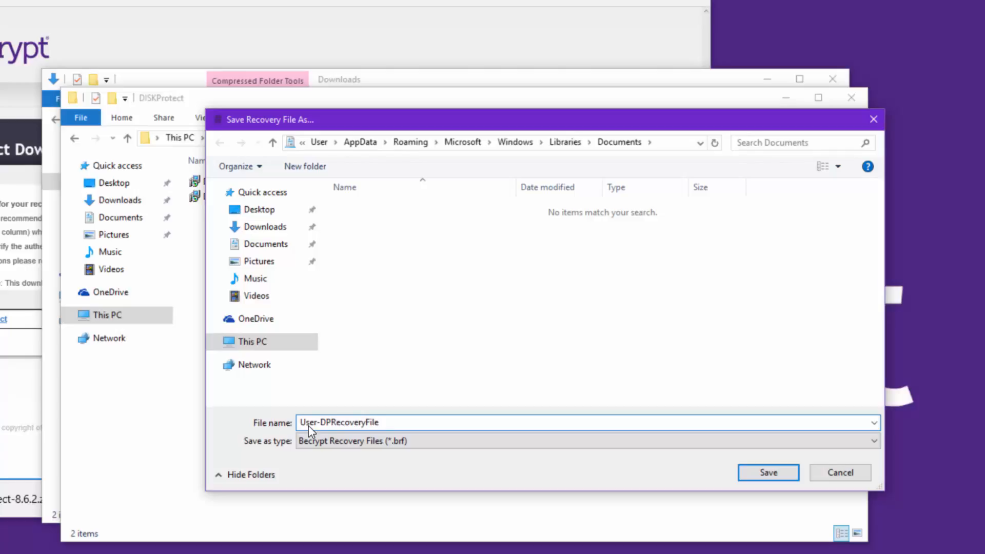
left_click(261, 213)
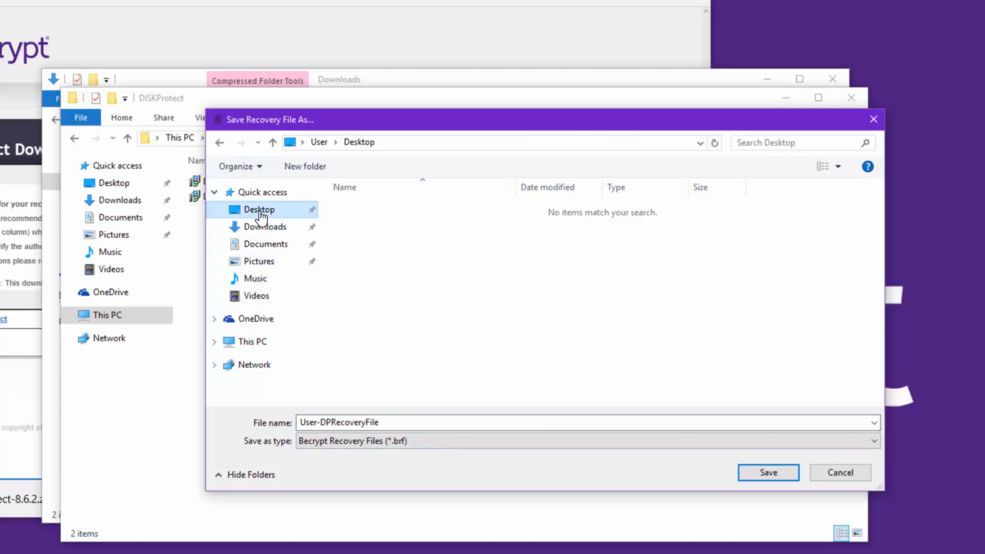
left_click(768, 472)
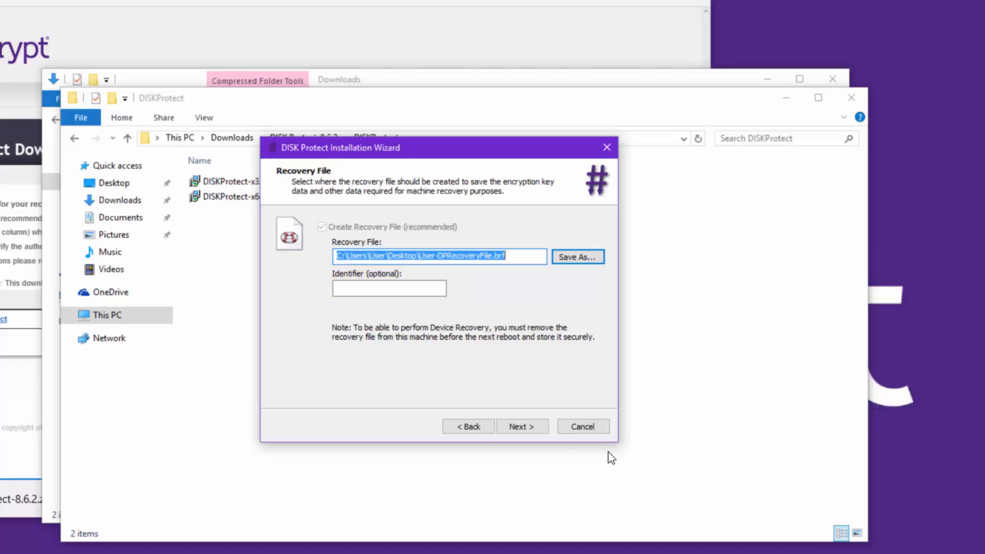
Complete the DISK Protect installation wizard without a recovery file identifier and restart the computer, signing back in to Windows
left_click(520, 428)
left_click(520, 428)
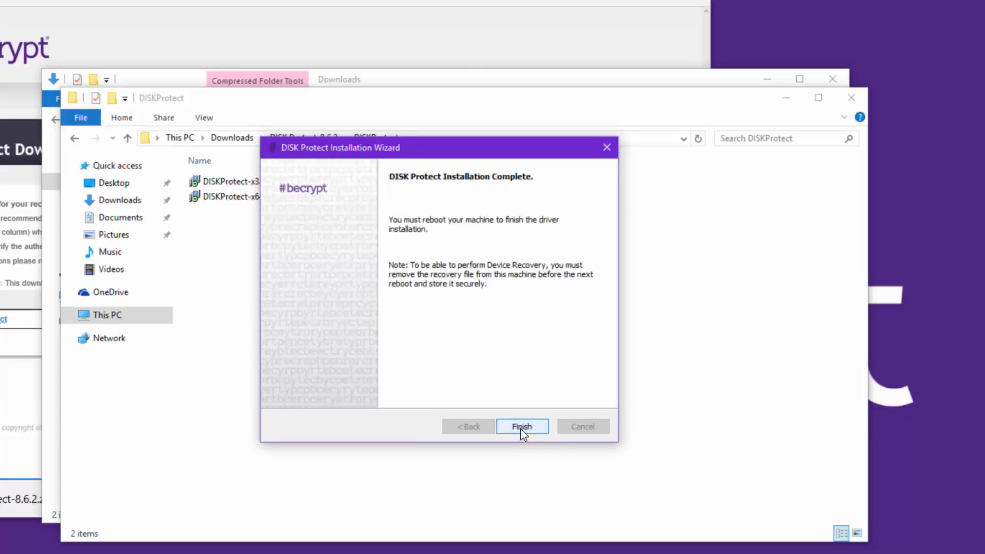
left_click(520, 428)
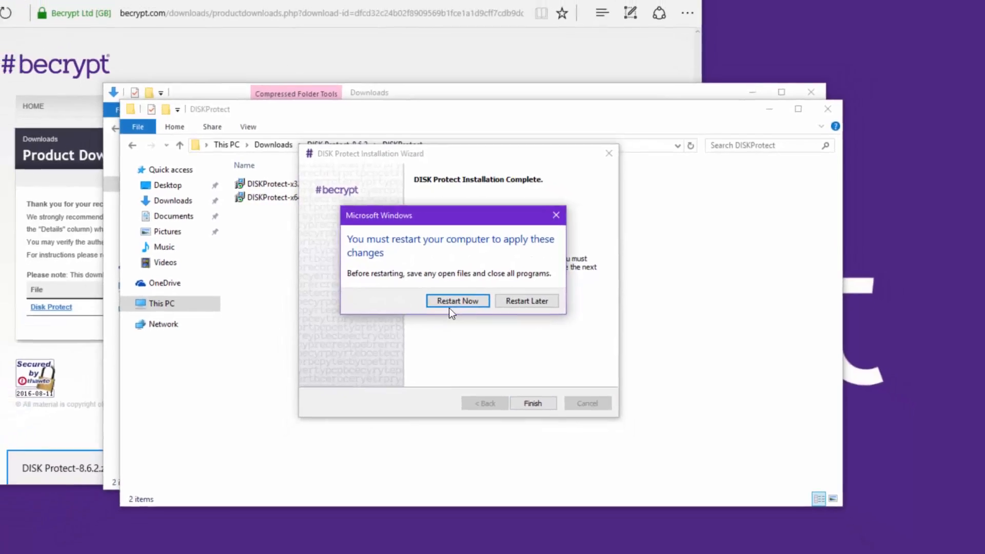
left_click(469, 290)
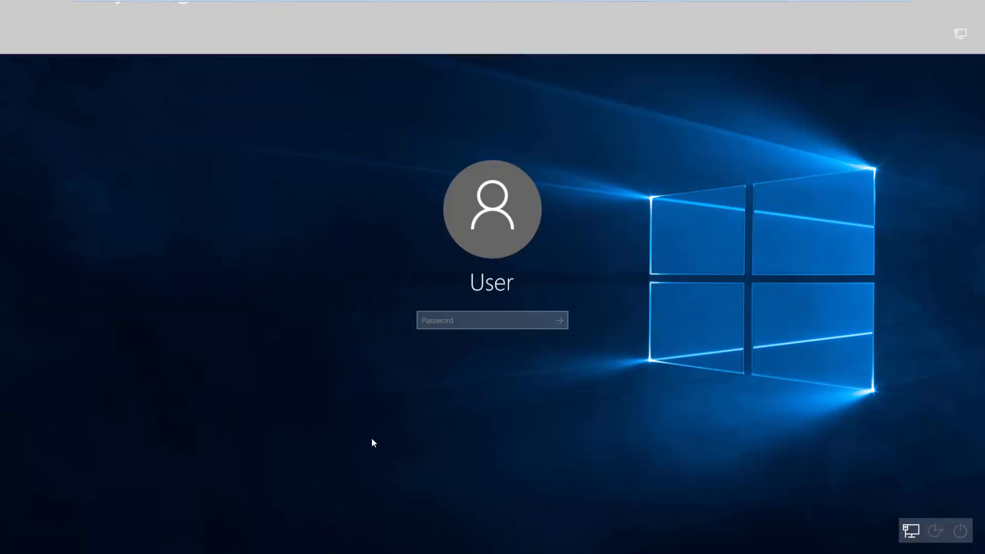
key("Return")
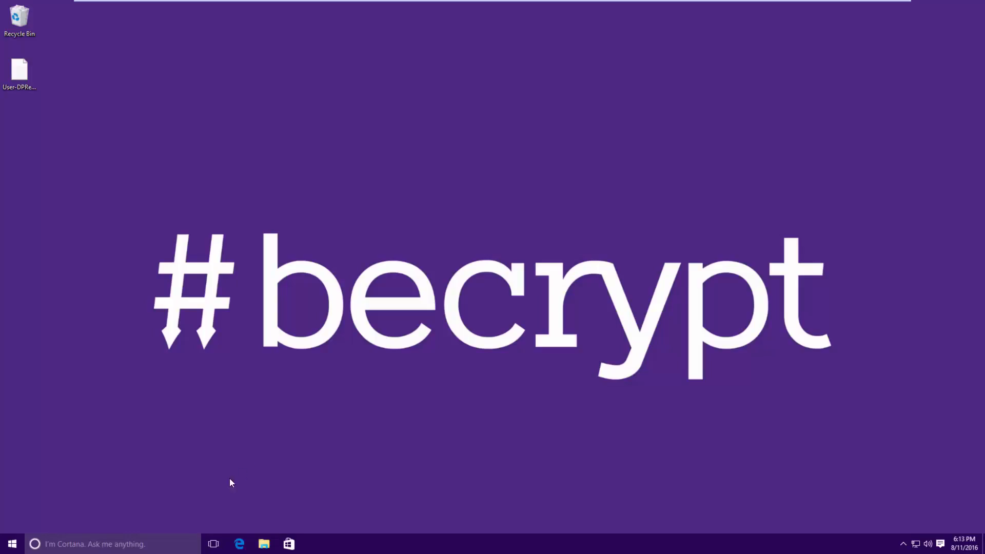
Switch to Edge and compose a Gmail message to Becrypt Inc. with the subject "Disk Protect Recovery File for User"
left_click(238, 544)
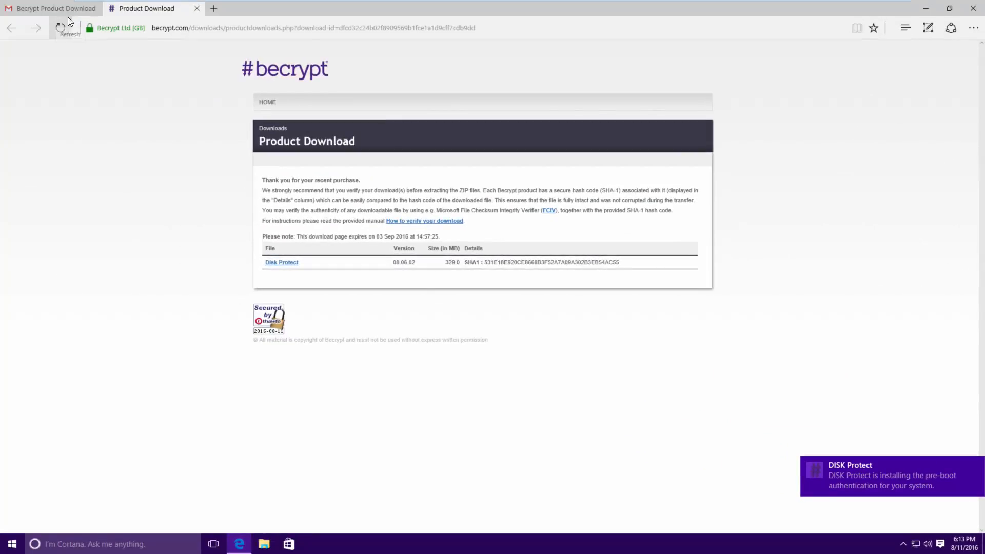
left_click(64, 10)
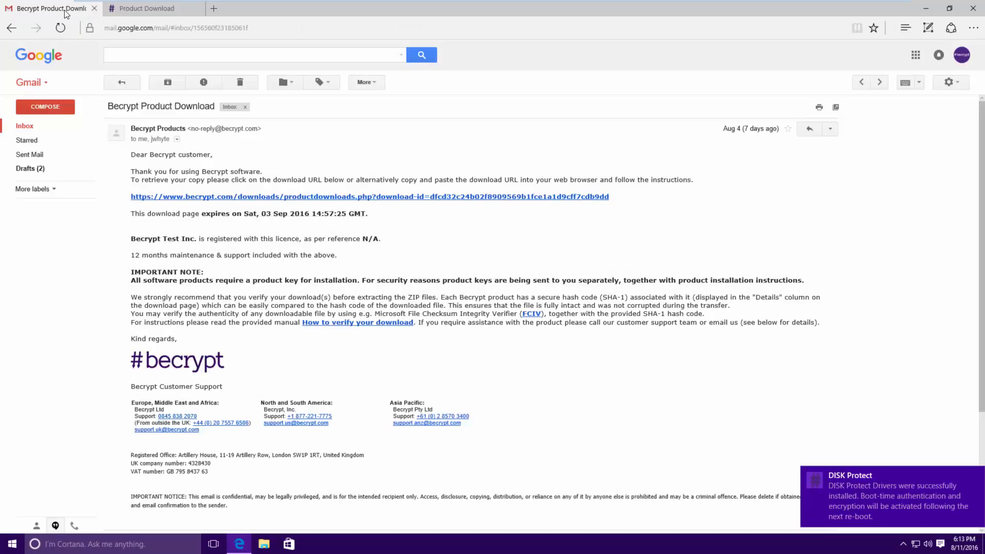
left_click(51, 107)
type("becr")
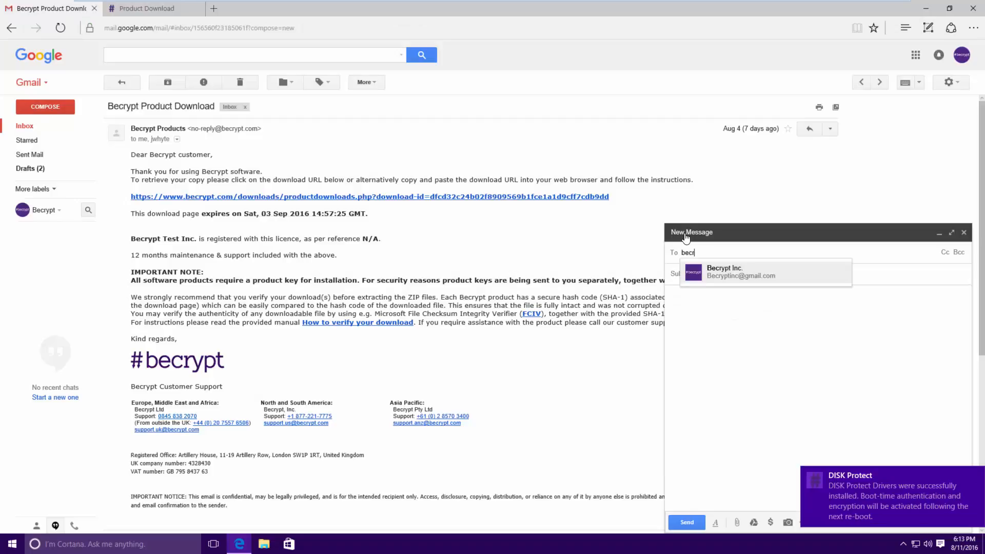
left_click(781, 276)
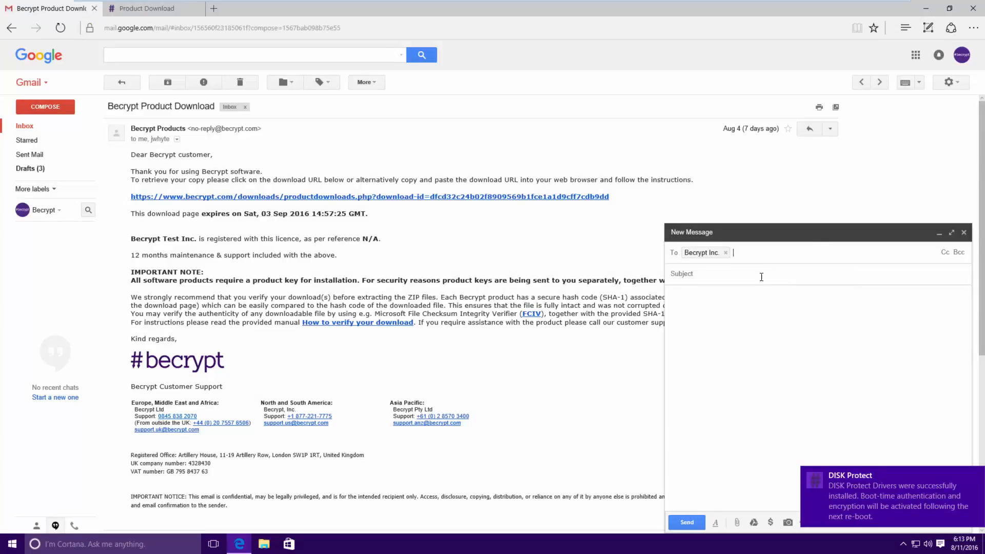
left_click(757, 279)
type("Disk")
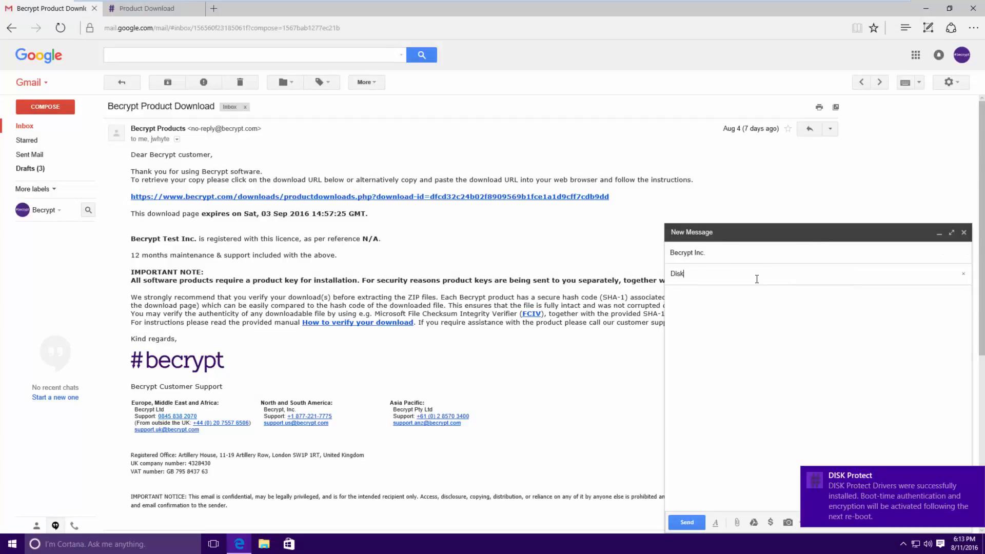
type(" Protect Recovery File for User")
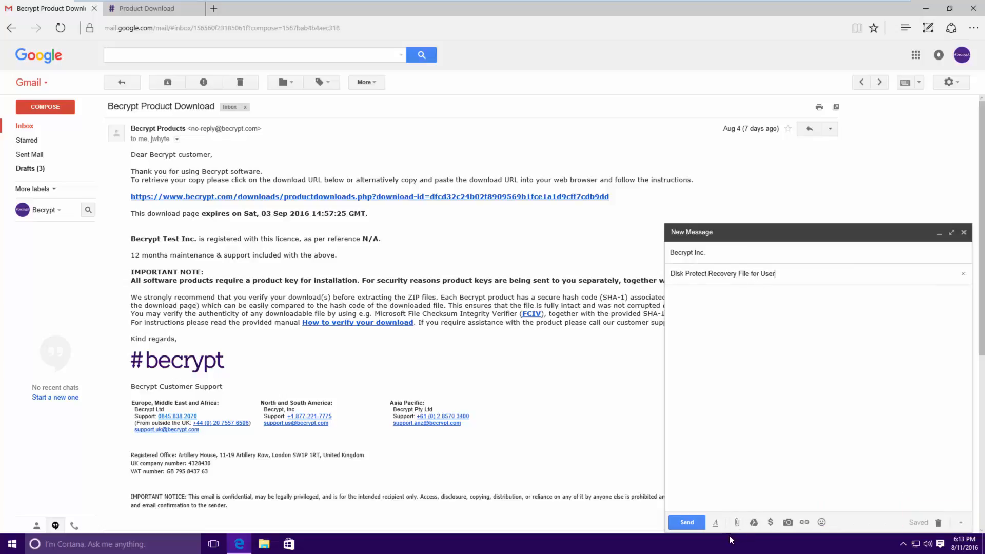
Attach User-DPRecoveryFile.brf from the Desktop to the message, send it, and check the inbox for it
left_click(736, 522)
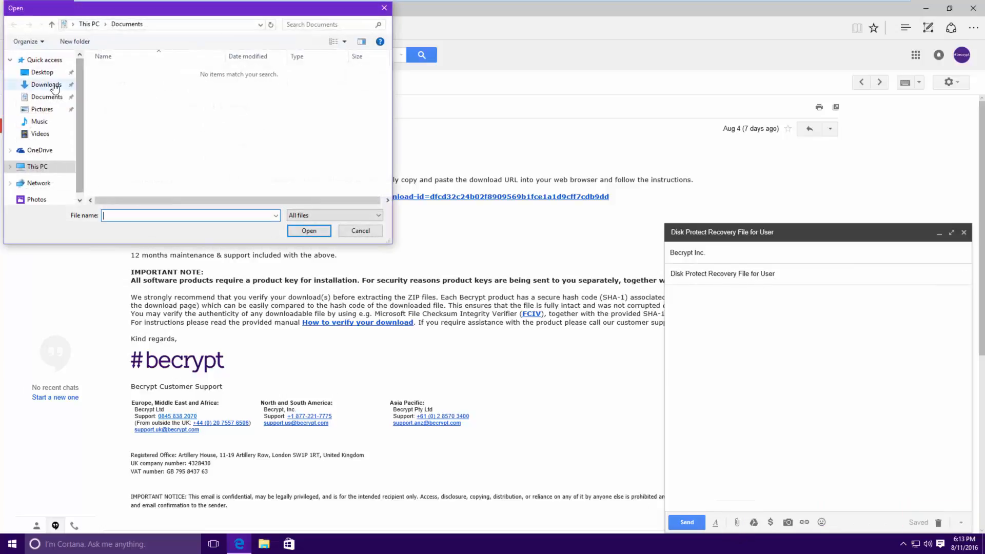
left_click(41, 71)
left_click(106, 70)
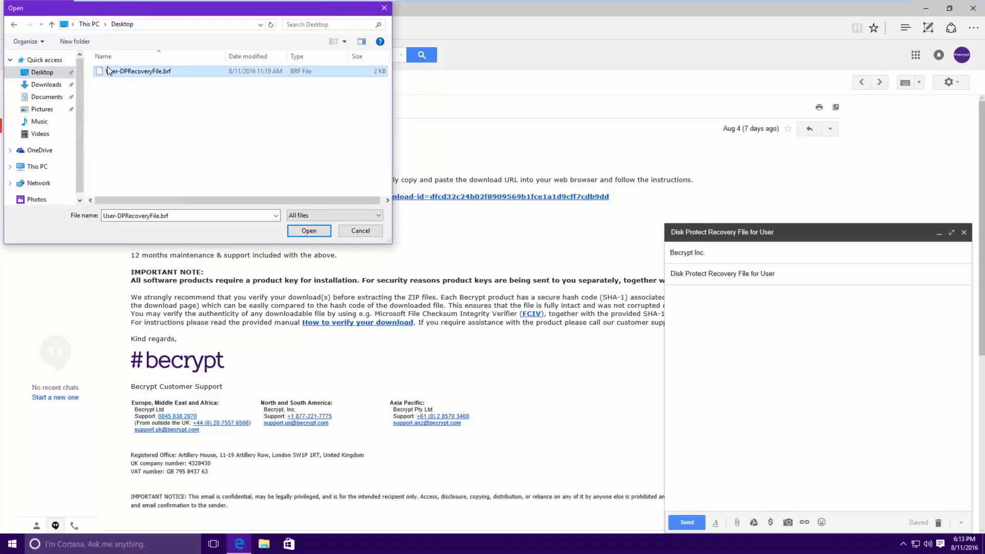
left_click(308, 231)
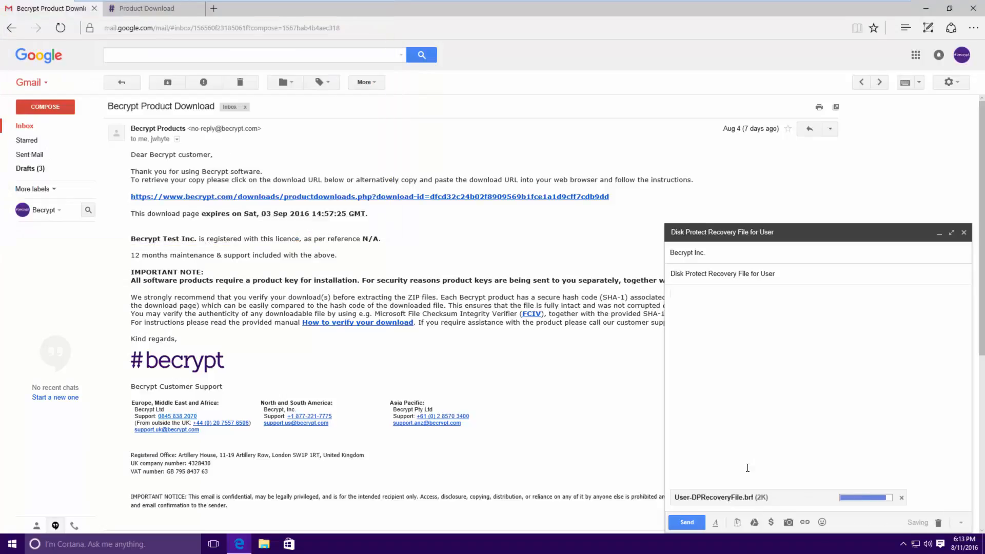
left_click(693, 522)
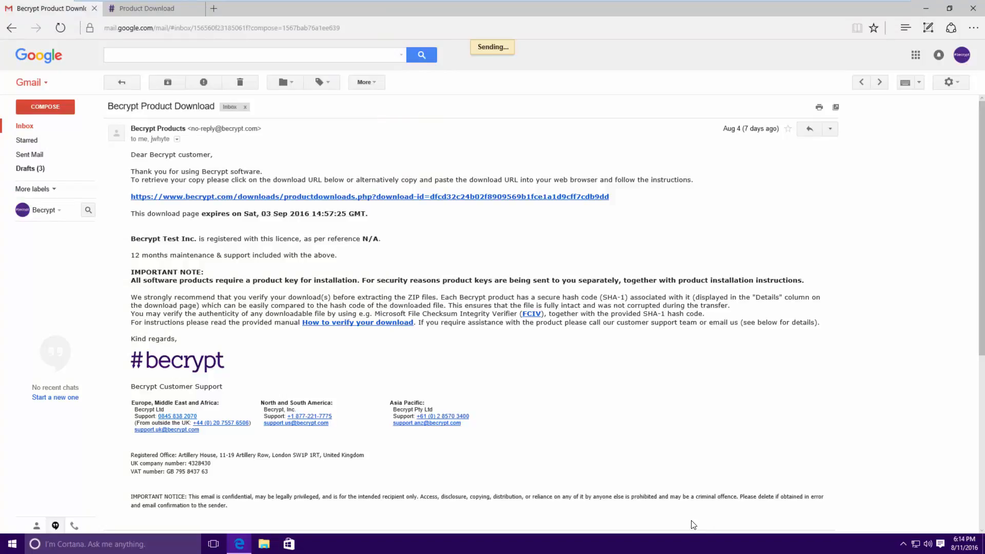
left_click(34, 129)
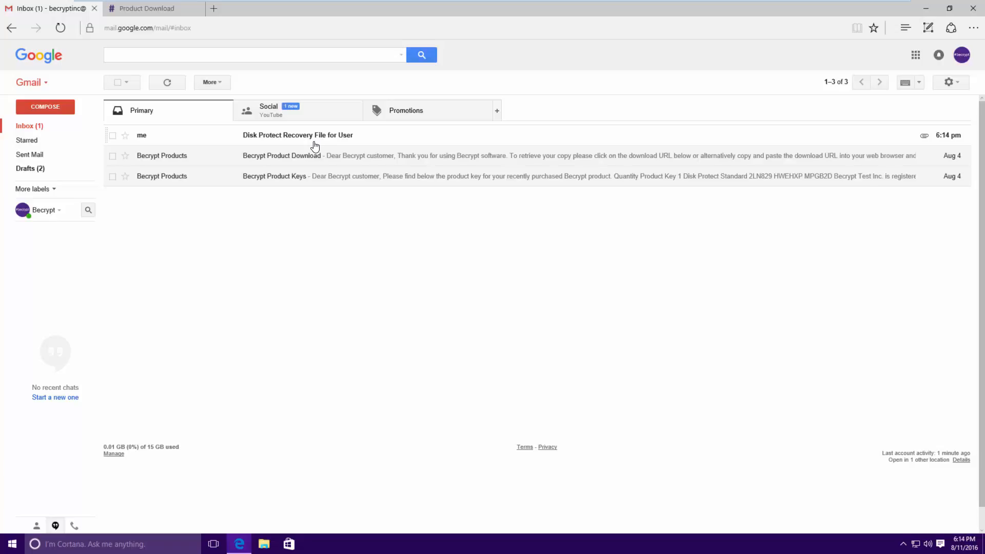
Close the browser, move the recovery file from the desktop to the Recycle Bin, and restart the computer
left_click(973, 9)
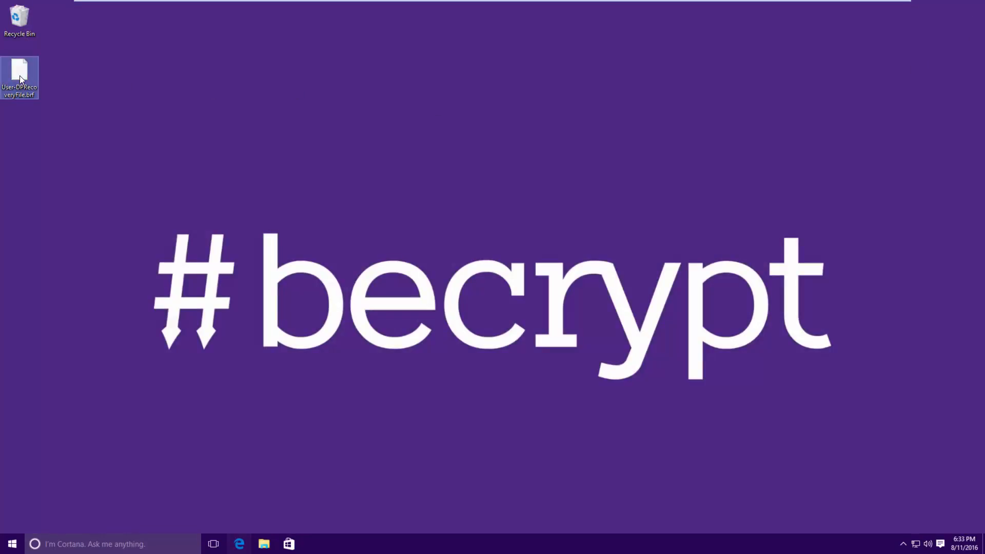
left_click_drag(19, 76, 17, 20)
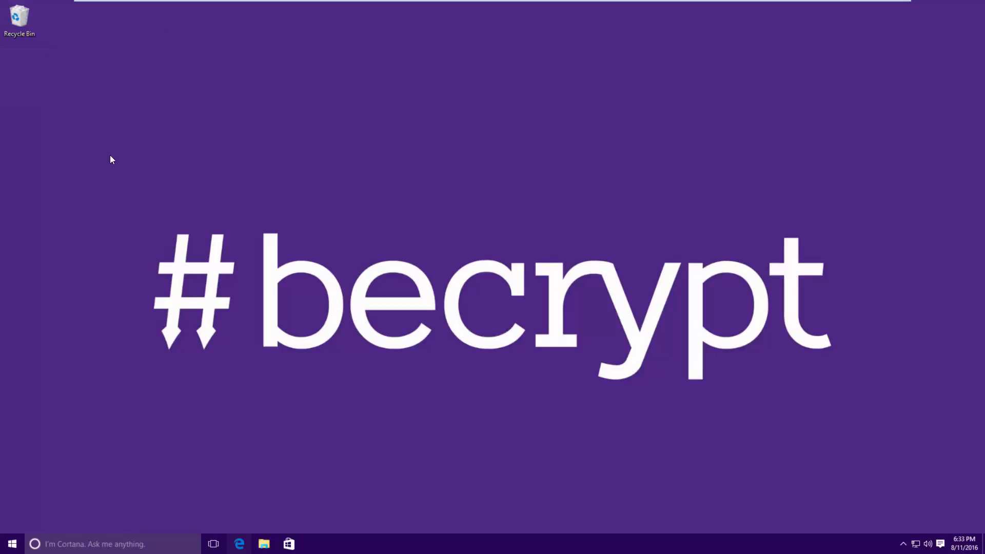
right_click(12, 544)
mouse_move(57, 509)
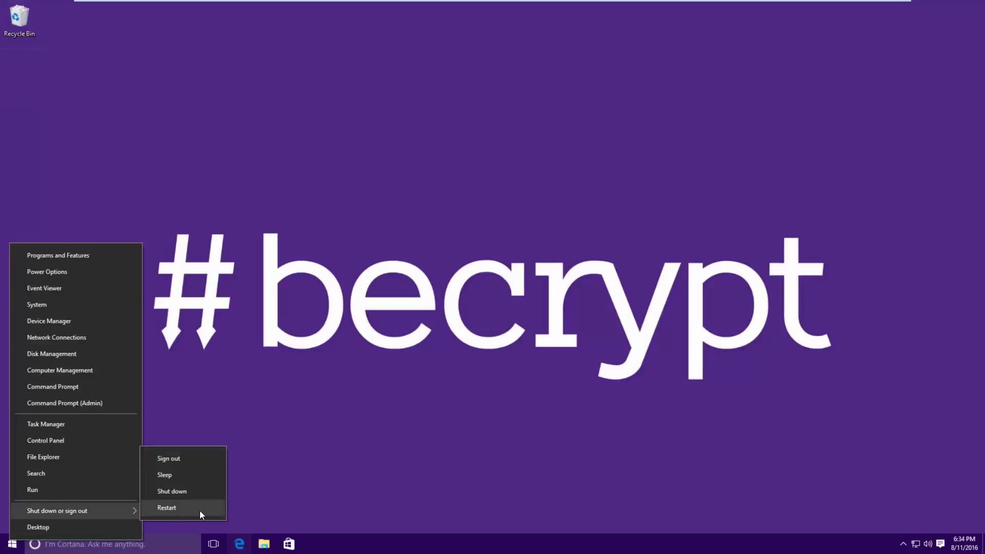
left_click(201, 512)
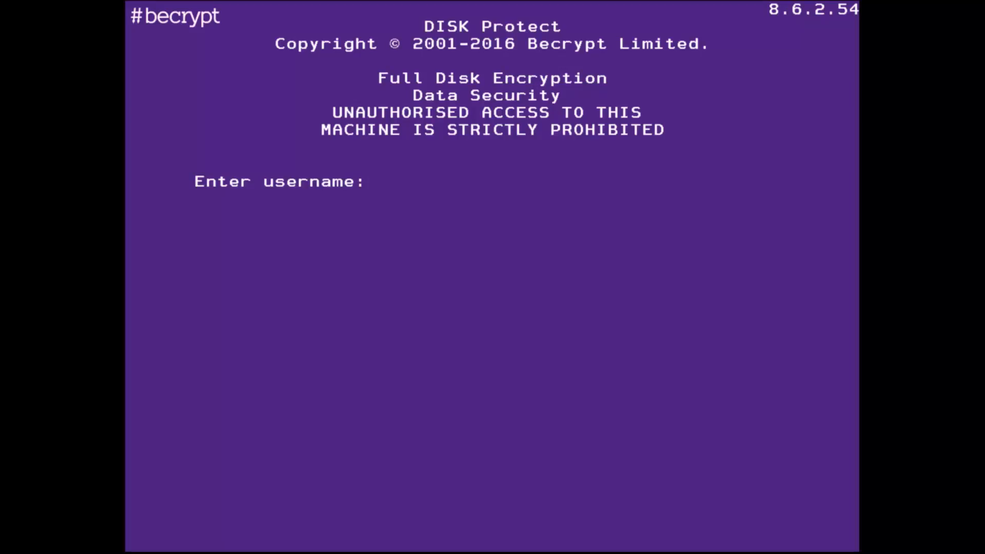
Authenticate at the pre-boot screen with username User and the DISK Protect password, and sign in to Windows with the account password
type("User")
key("Return")
type("***********")
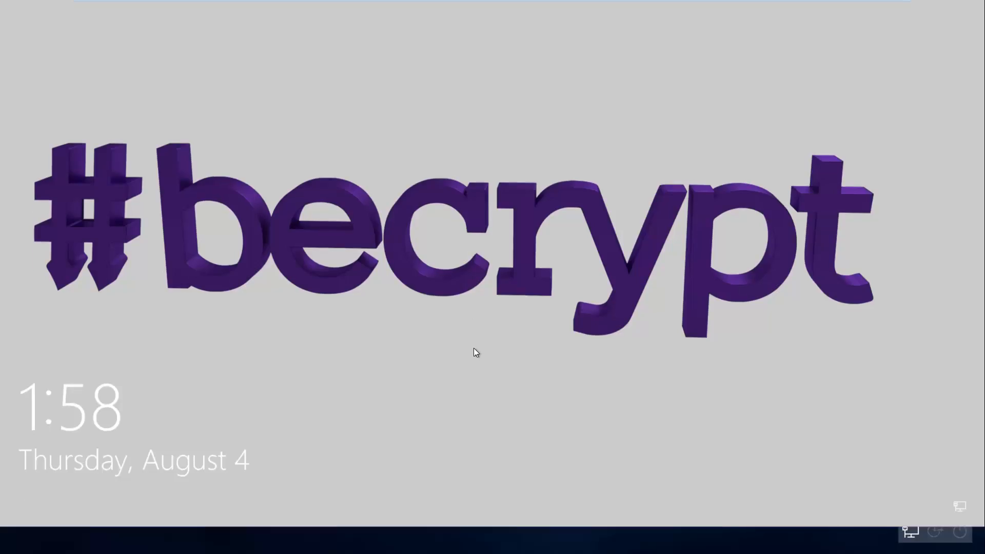
left_click(472, 348)
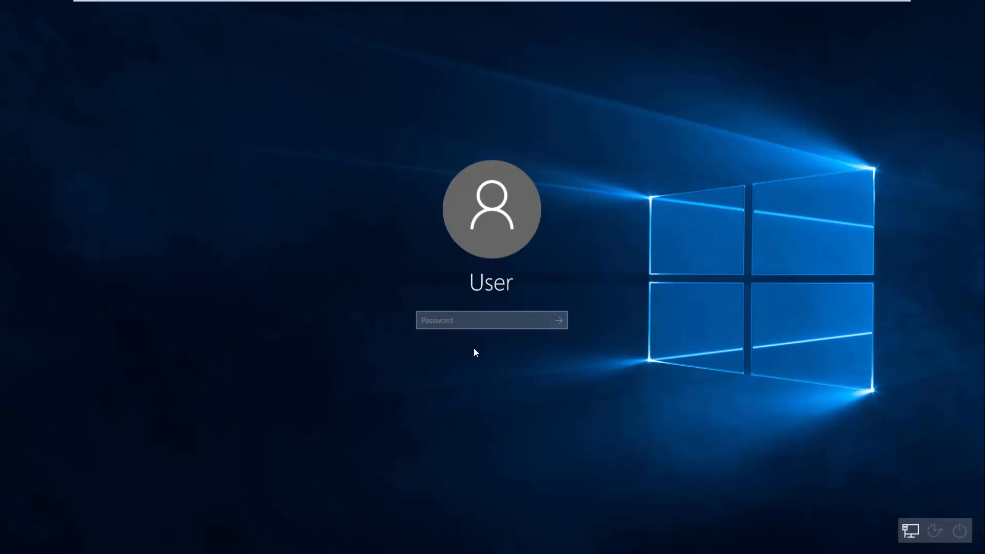
type("************")
key("Return")
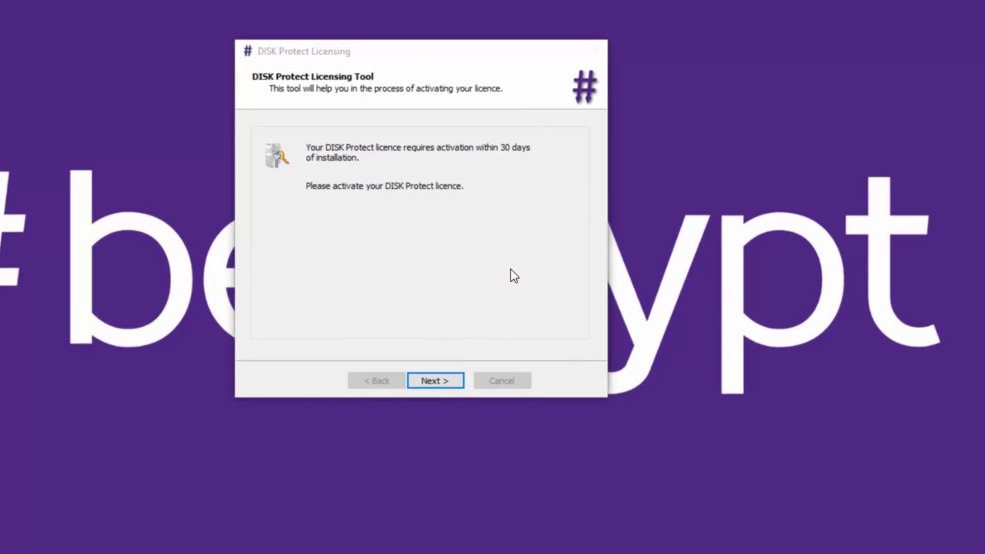
Activate the DISK Protect licence online using a direct internet connection and finish the licensing tool
left_click(451, 380)
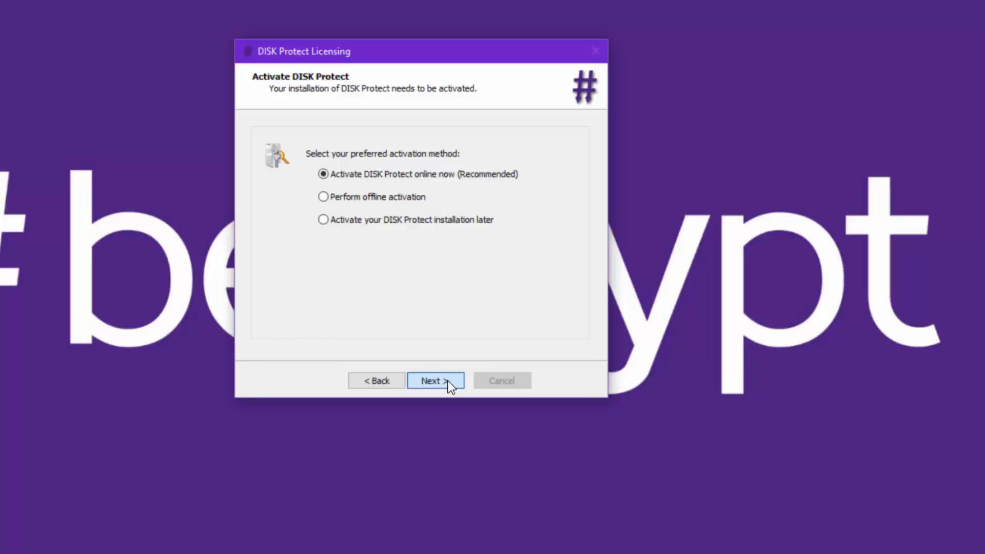
left_click(448, 383)
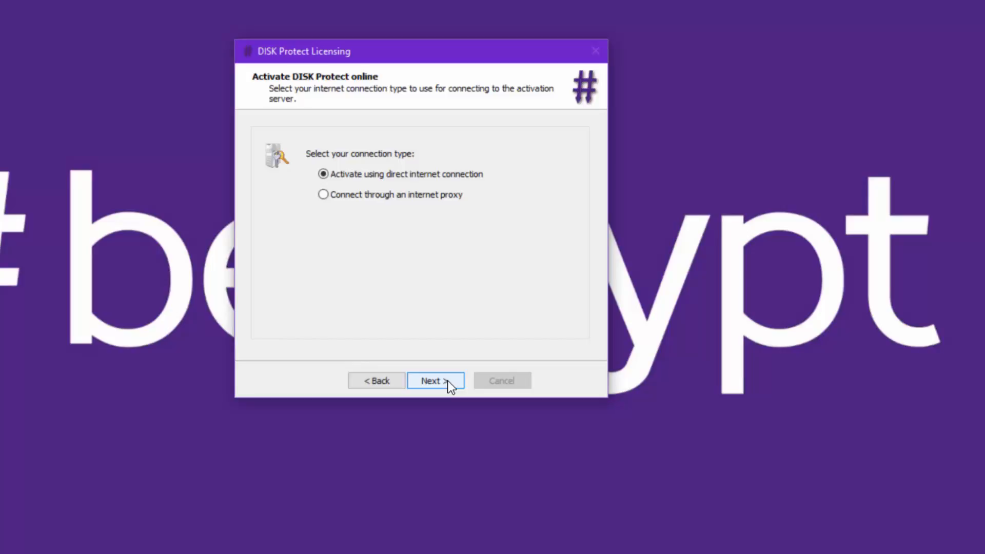
left_click(448, 380)
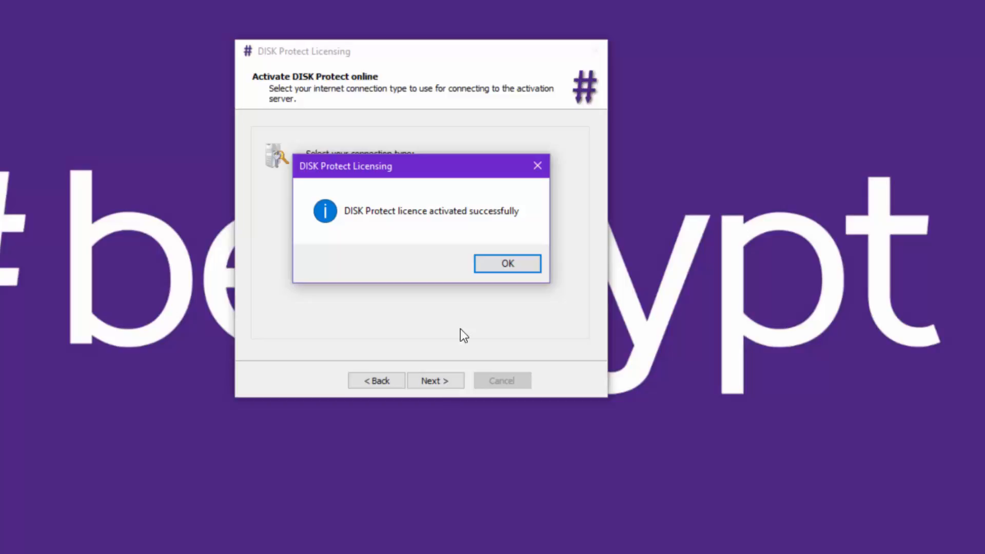
left_click(494, 271)
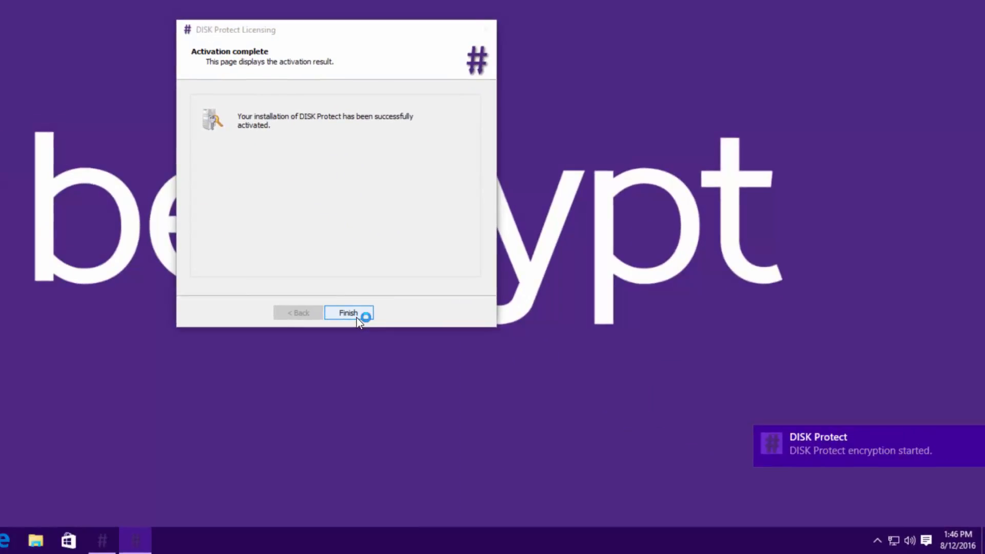
left_click(348, 313)
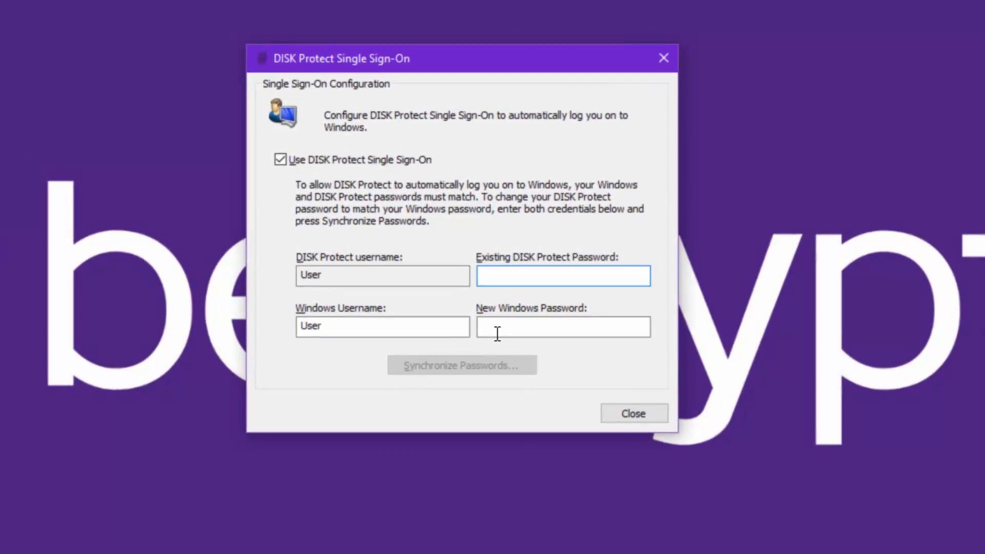
Enter the existing DISK Protect password and the Windows password for Single Sign-On, and synchronize the passwords
type("••••••••••••")
key("Tab")
key("Tab")
type("••••••••••••")
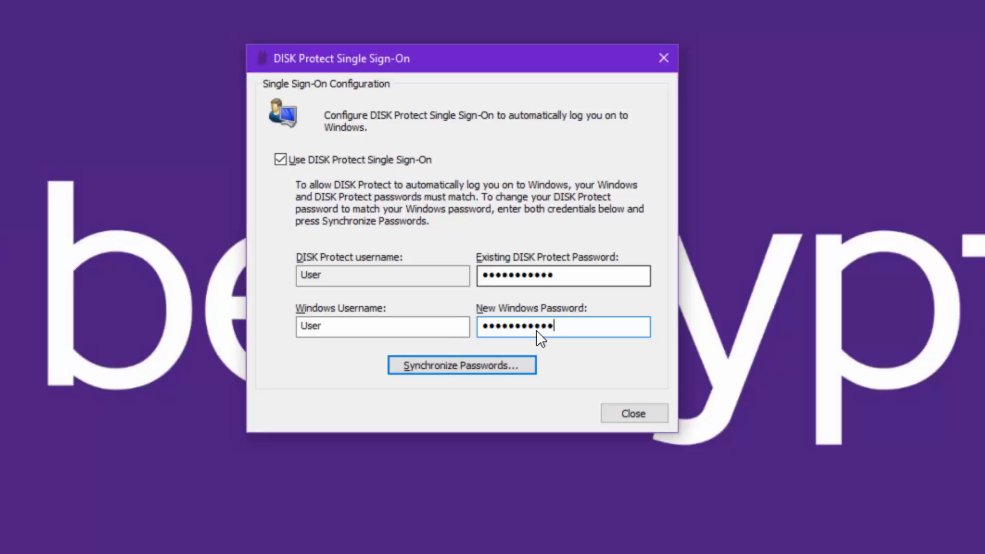
left_click(500, 366)
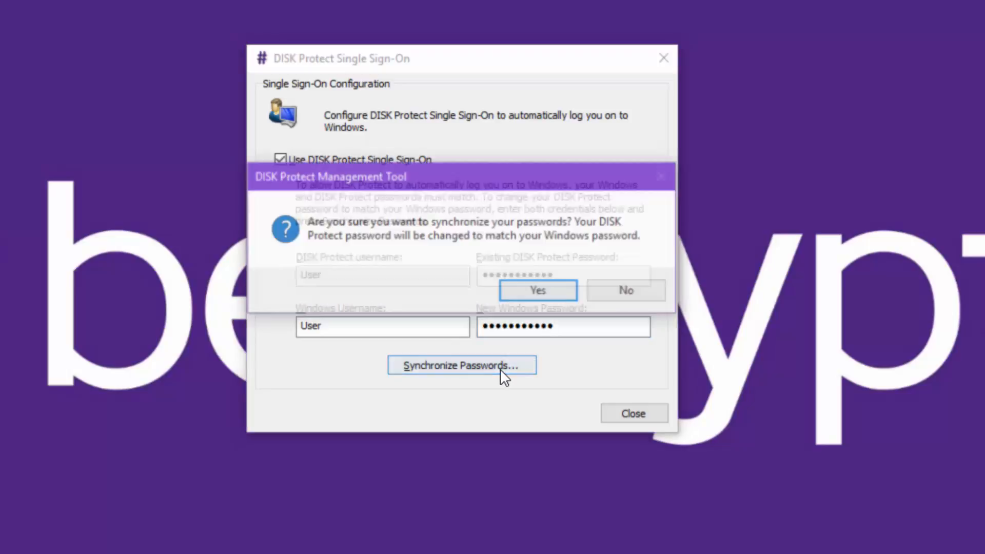
left_click(519, 297)
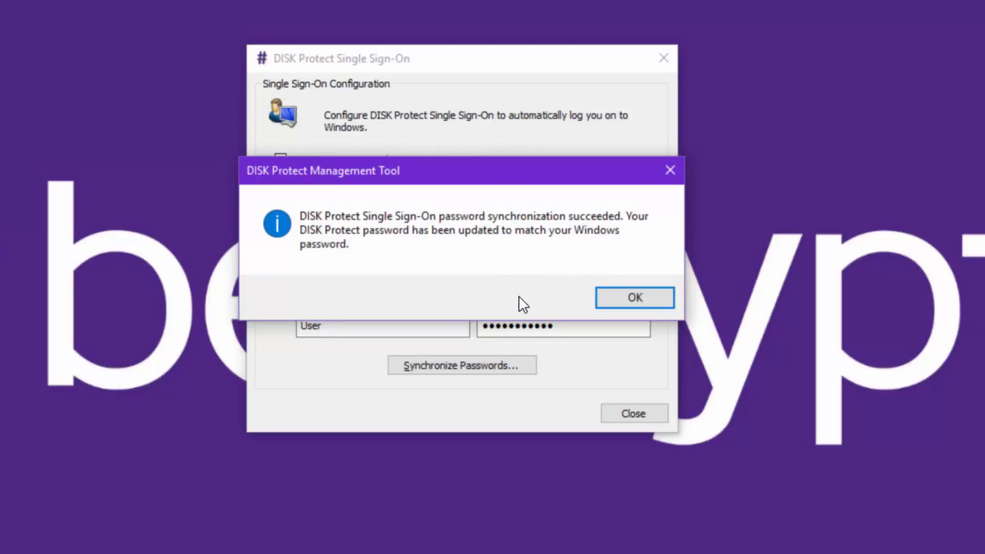
left_click(613, 302)
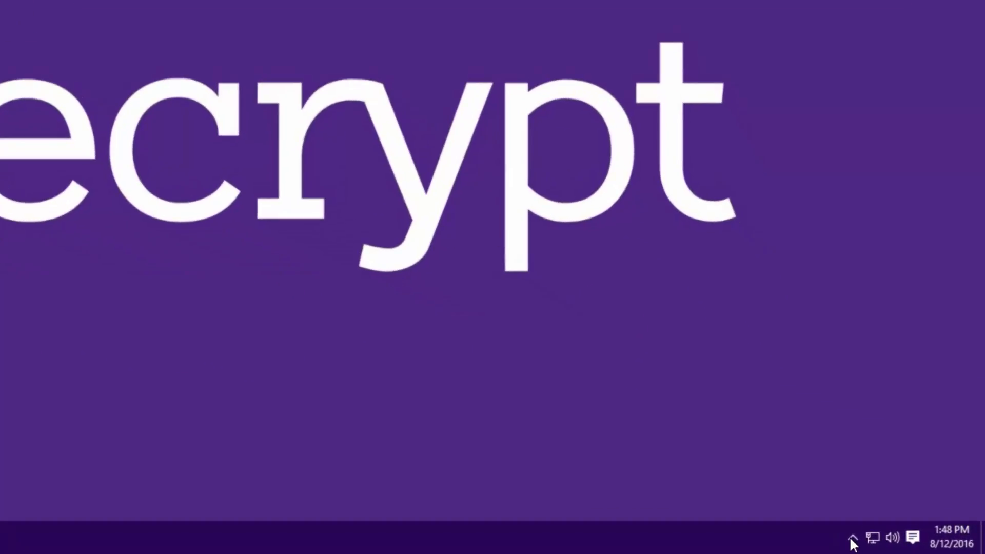
Open the DISK Protect Management Tool with administrator approval, check the fixed disk's encryption status, and close the tool
left_click(852, 538)
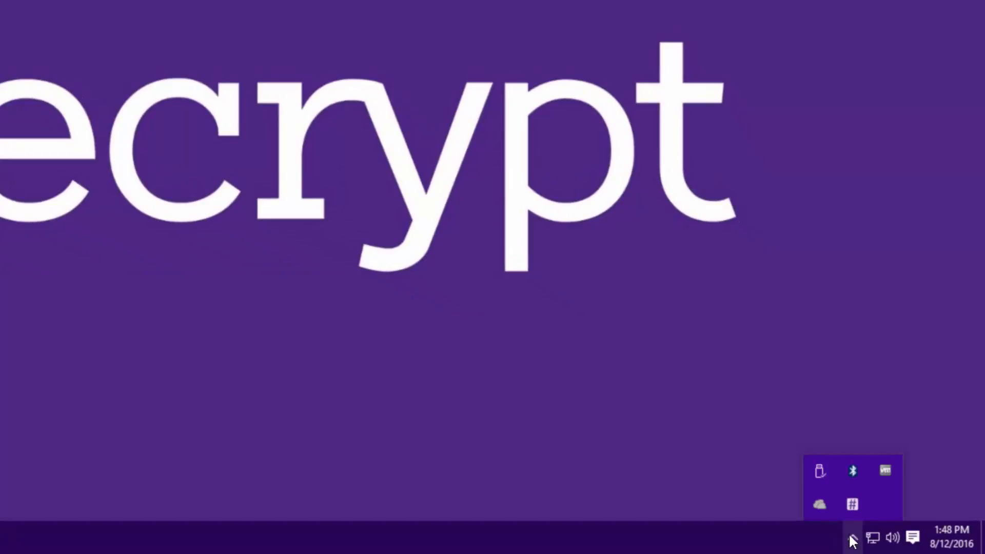
right_click(852, 504)
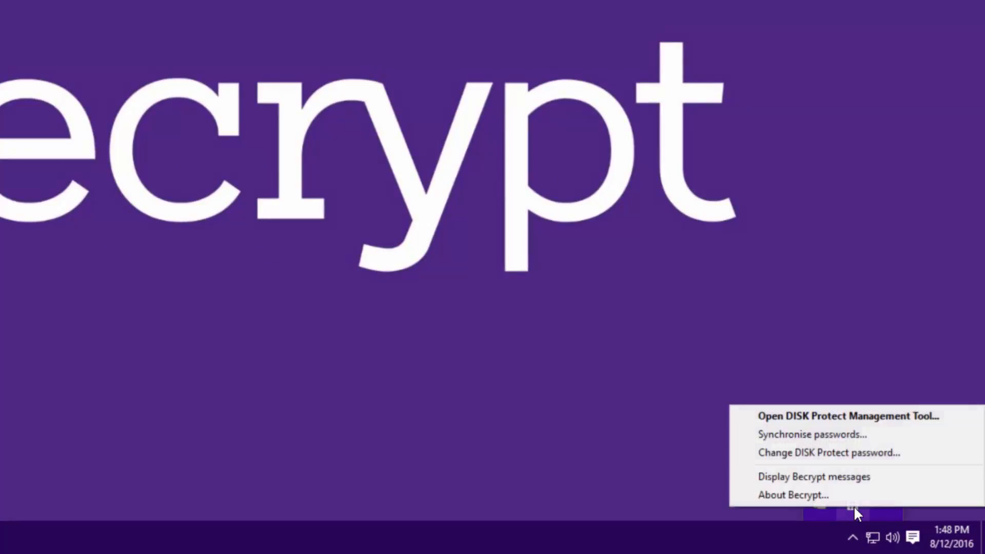
left_click(832, 417)
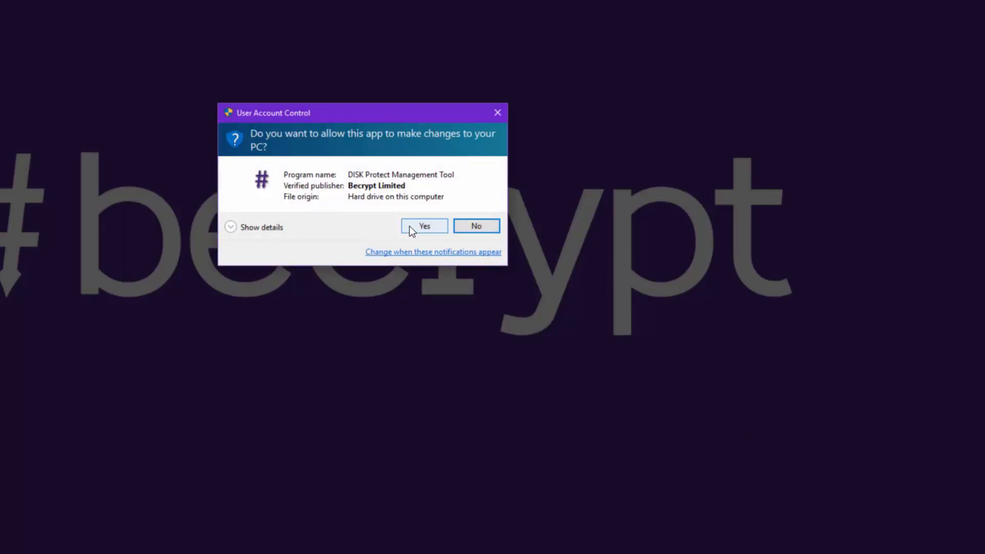
left_click(409, 226)
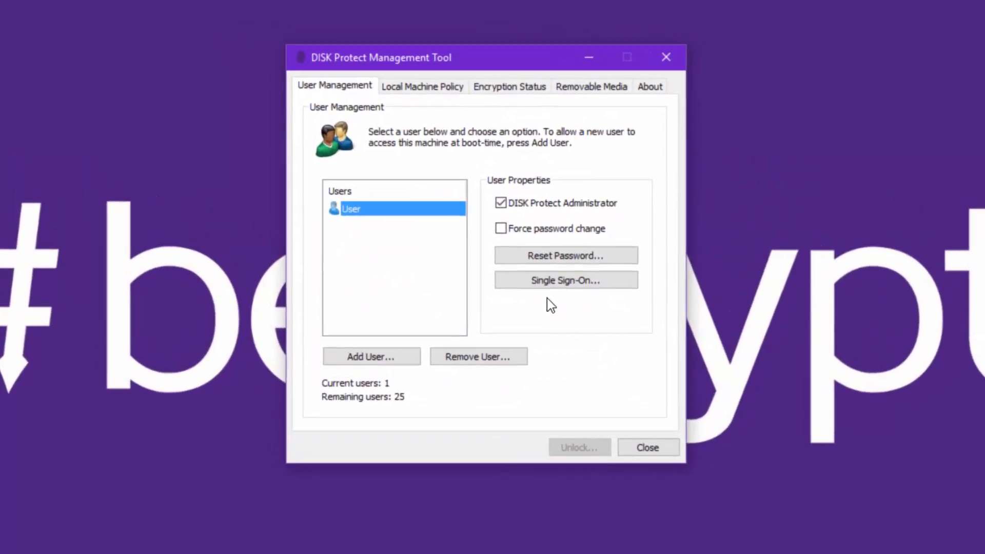
left_click(488, 91)
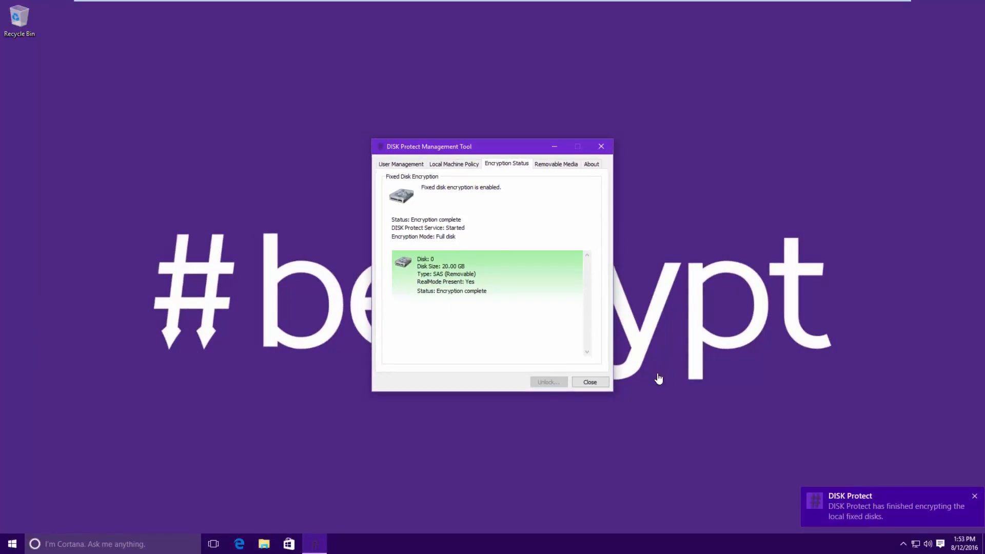
left_click(589, 384)
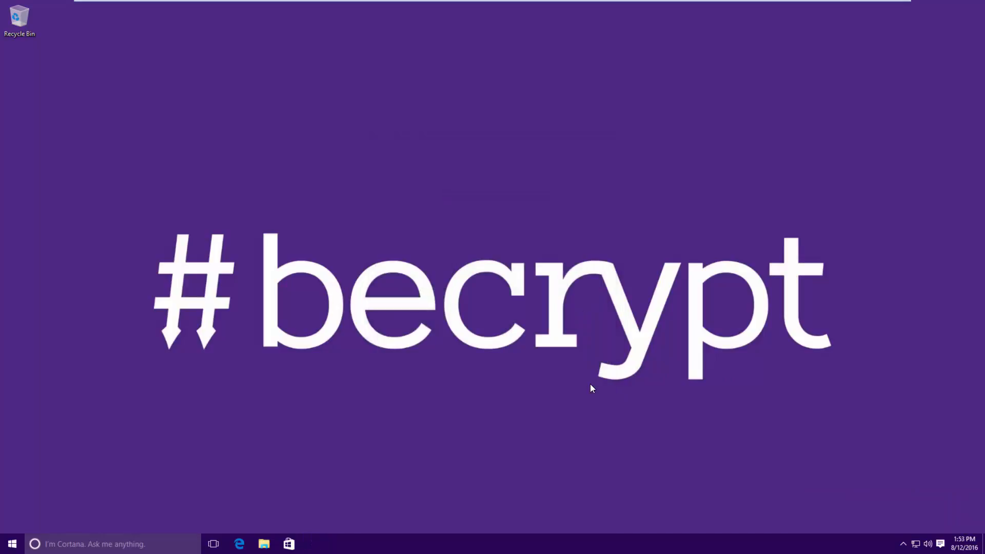